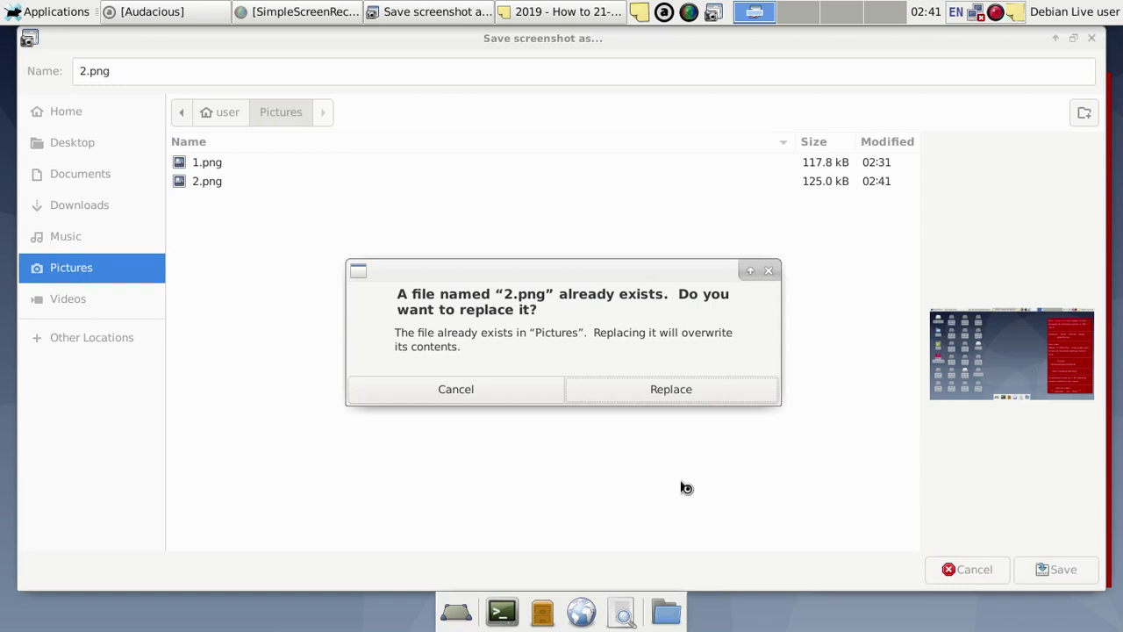
Overwrite the existing 2.png in the Pictures folder with the new screenshot.
{"action": "left_click", "coordinate": [699, 394]}
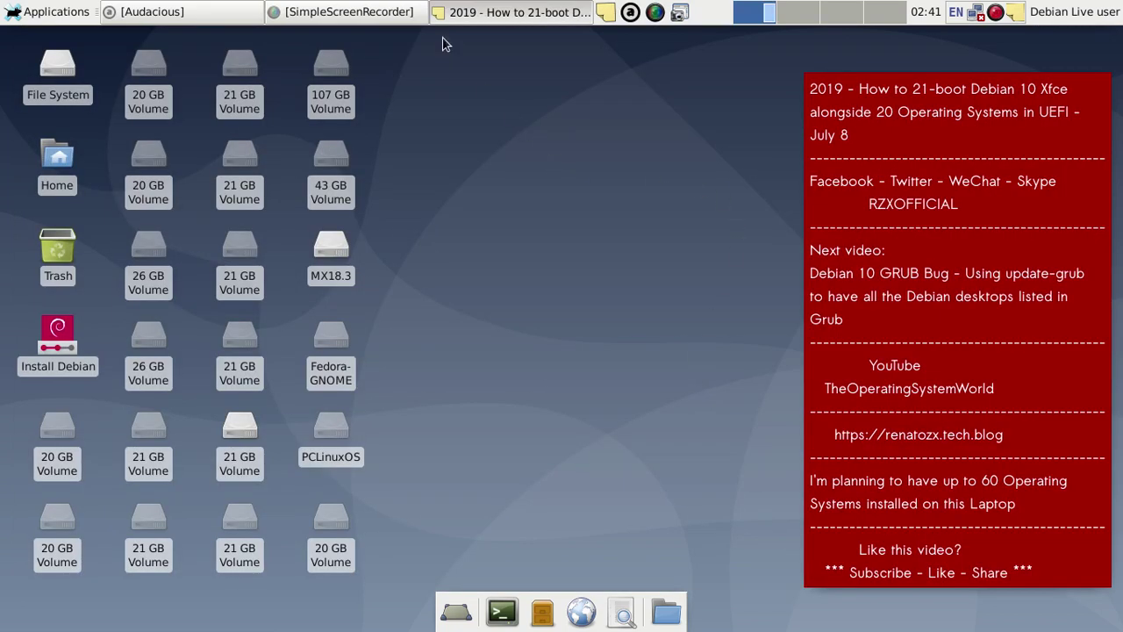
Bring up the Audacious music player and play the track Dragonfly from the playlist.
{"action": "left_click", "coordinate": [217, 19]}
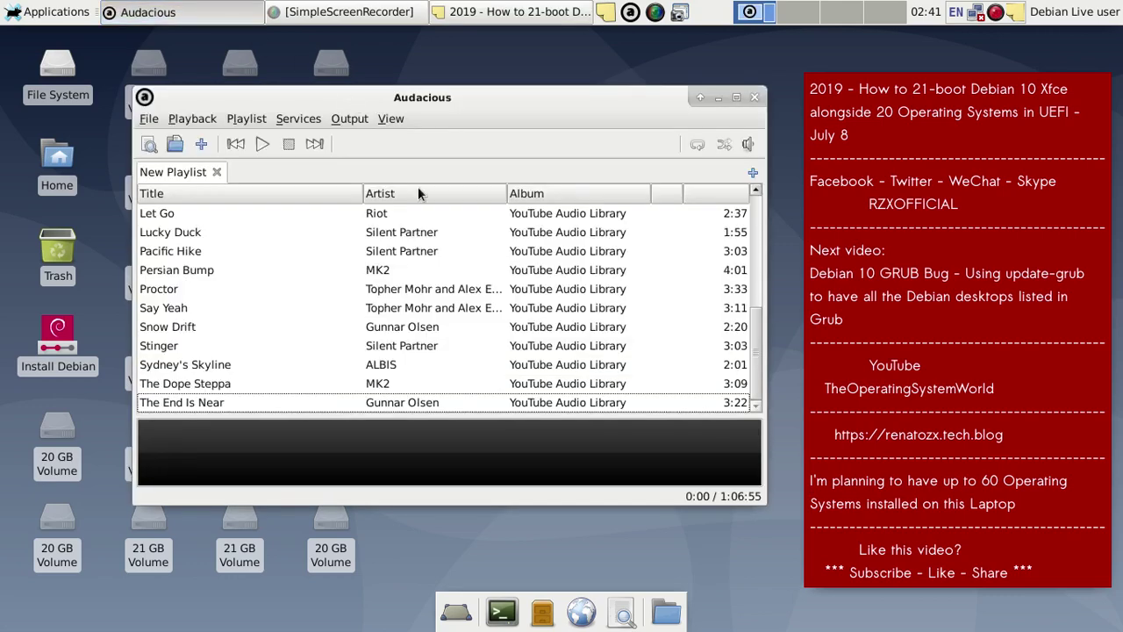
{"action": "left_click", "coordinate": [152, 119]}
{"action": "left_click", "coordinate": [153, 120]}
{"action": "scroll", "coordinate": [183, 220], "scroll_direction": "up", "scroll_amount": 5}
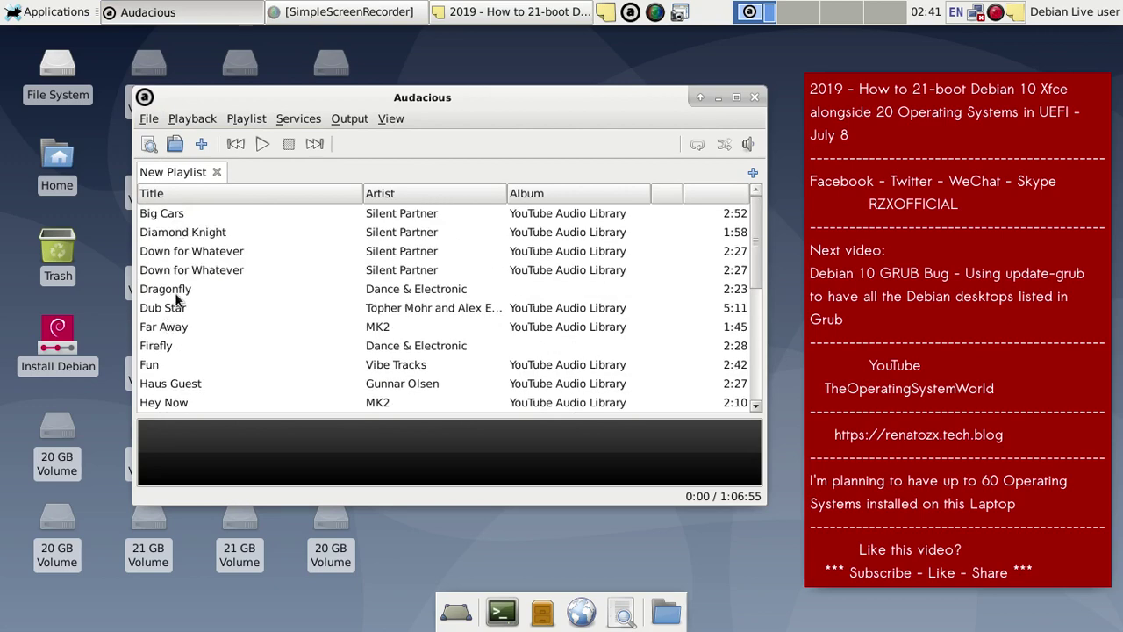
{"action": "double_click", "coordinate": [176, 289]}
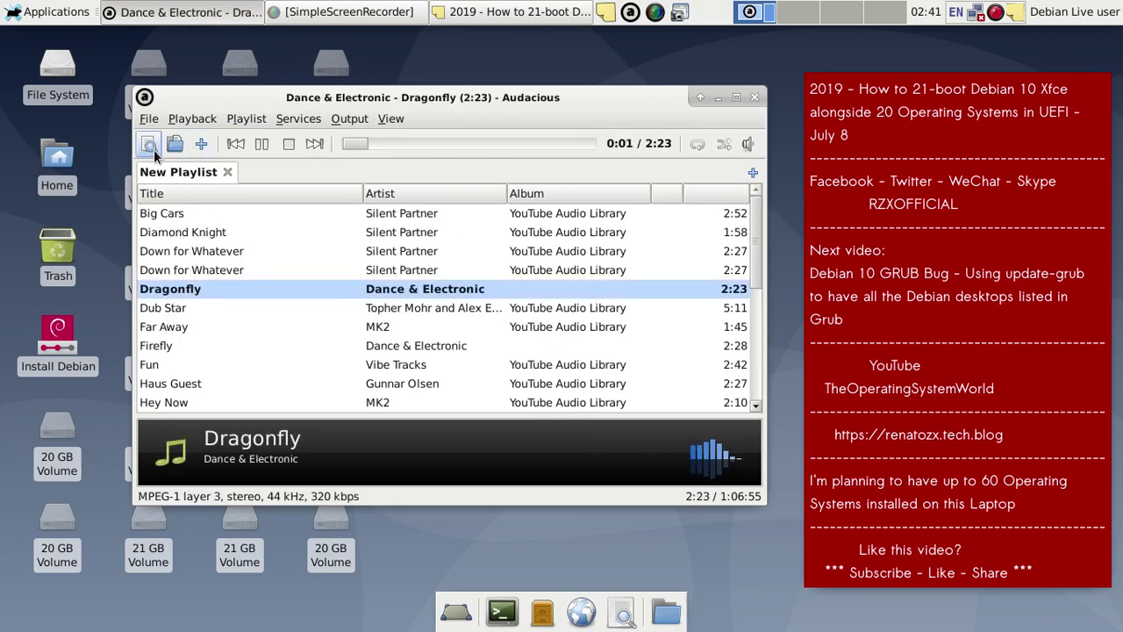
Switch the Audacious interface to Winamp Classic Interface in its settings and close the settings window.
{"action": "left_click", "coordinate": [151, 120]}
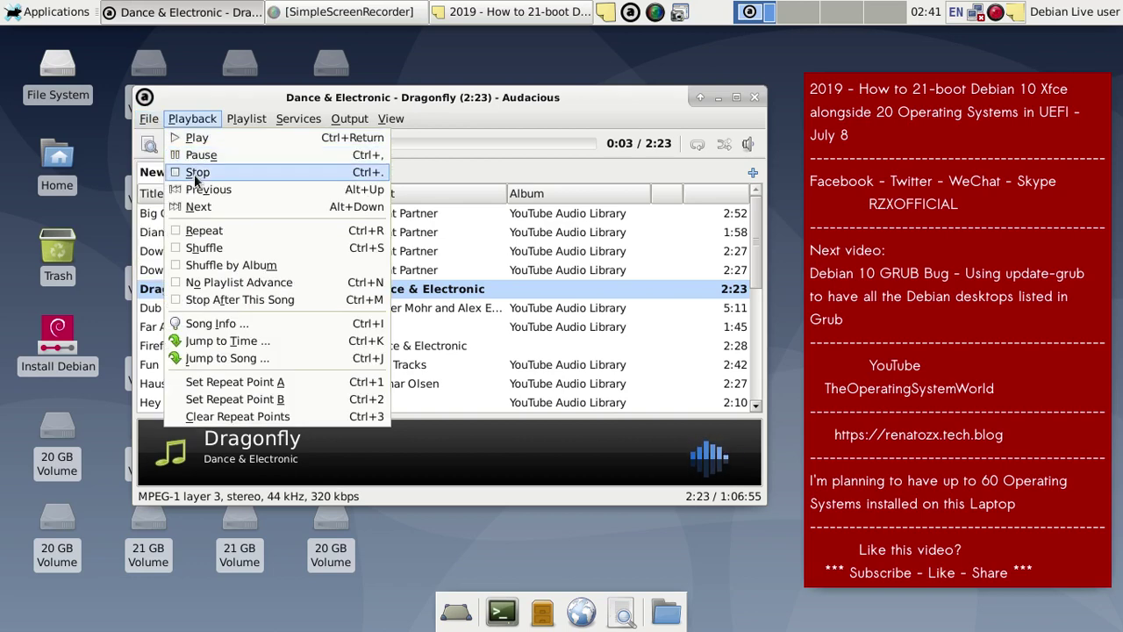
{"action": "left_click", "coordinate": [175, 255]}
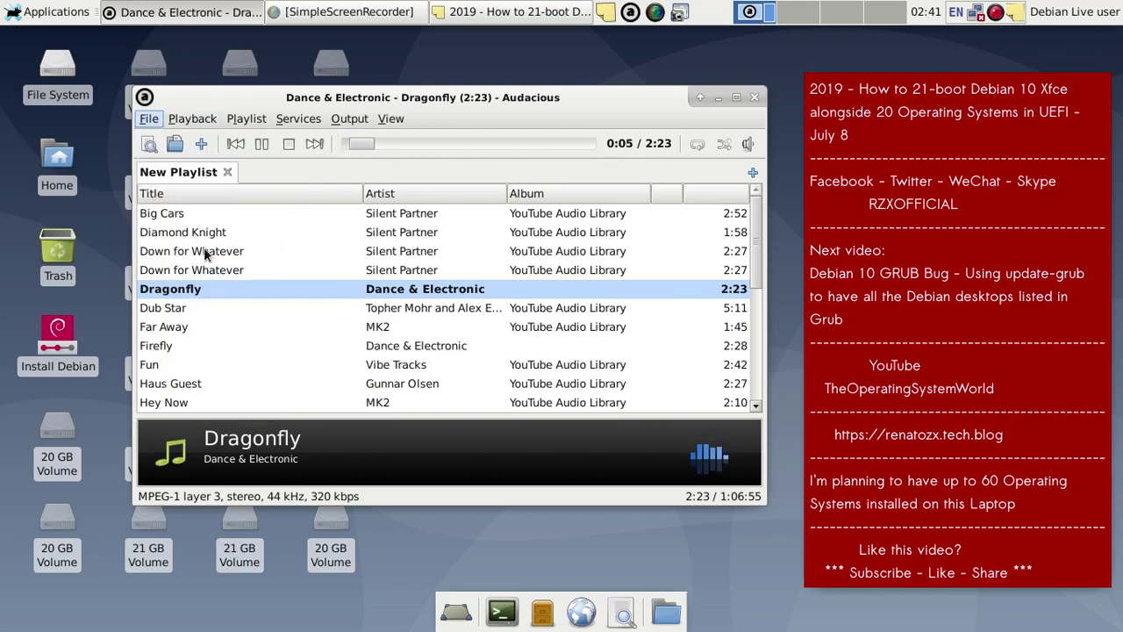
{"action": "left_click", "coordinate": [667, 121]}
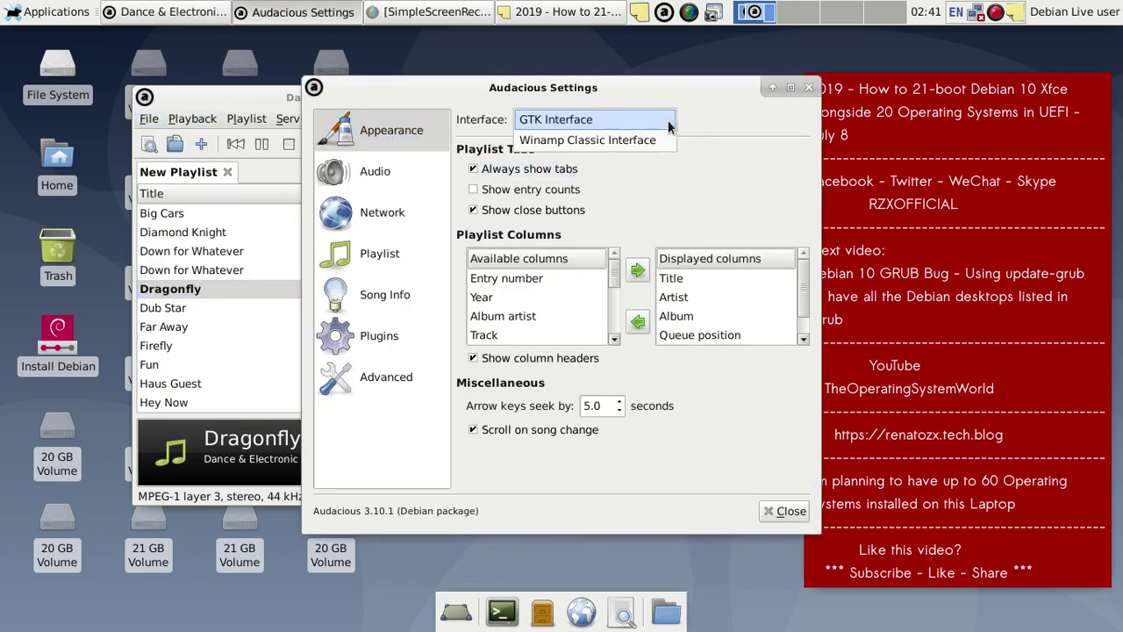
{"action": "left_click", "coordinate": [647, 140]}
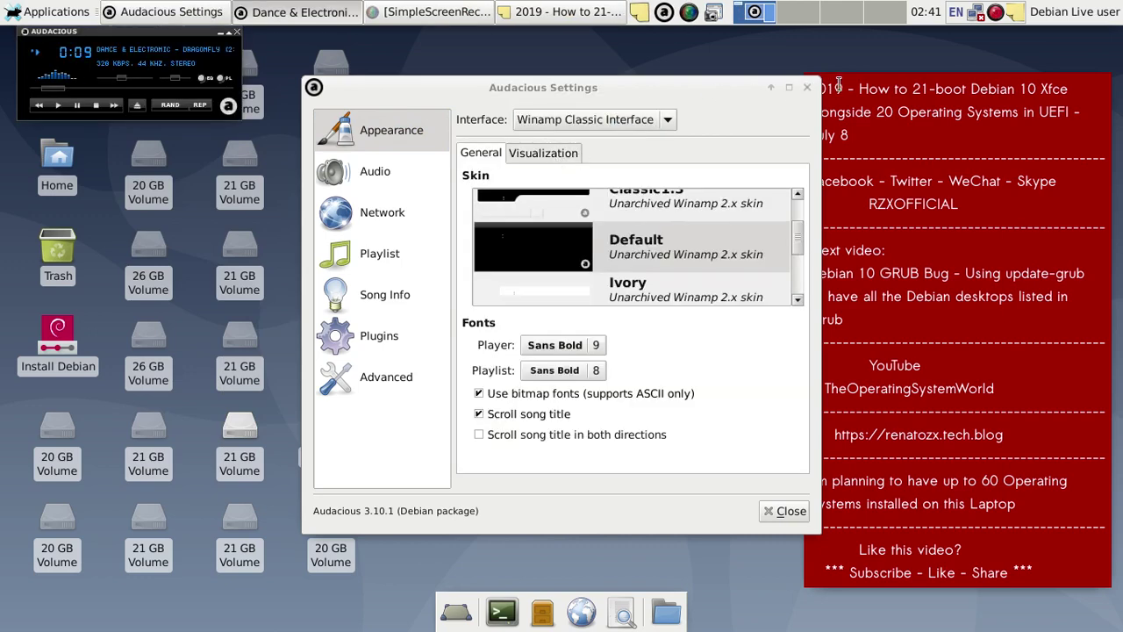
{"action": "left_click", "coordinate": [806, 87]}
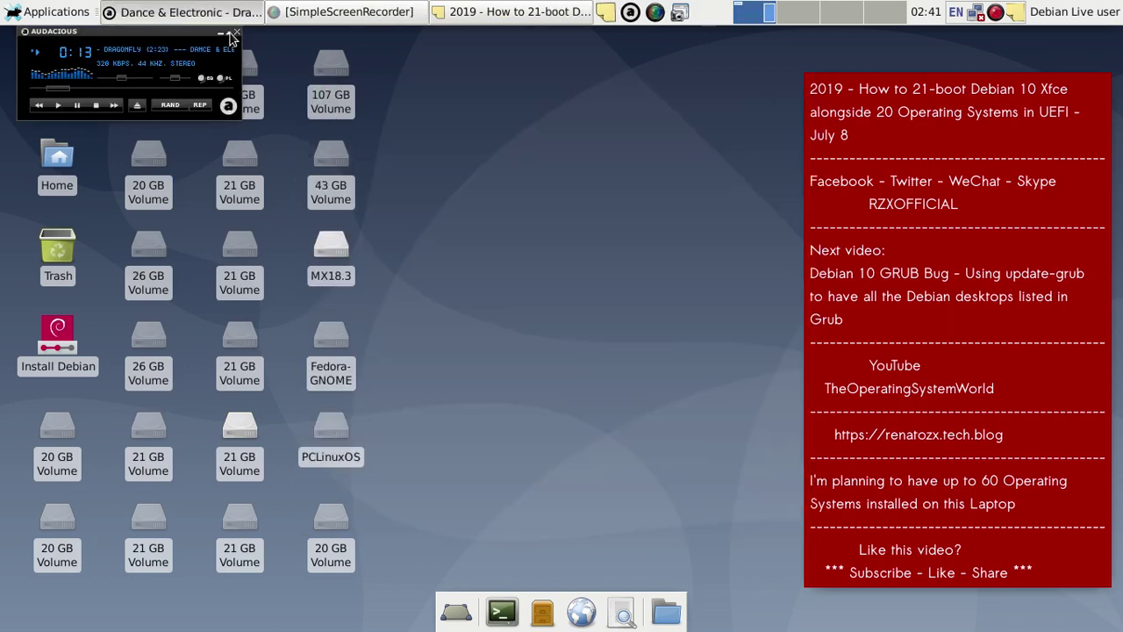
Collapse the Audacious player to its compact title strip and move it just above the red sticky note.
{"action": "left_click", "coordinate": [229, 33]}
{"action": "left_click_drag", "start_coordinate": [59, 39], "coordinate": [880, 55]}
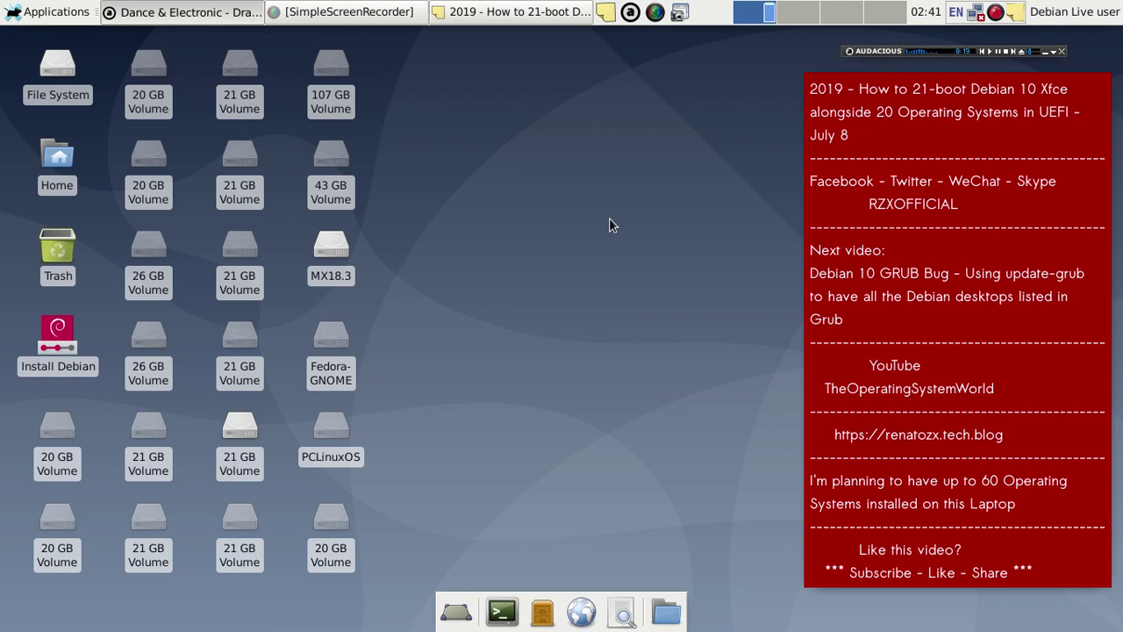
Capture a screenshot of the entire screen and save it as 3.png.
{"action": "left_click", "coordinate": [679, 13]}
{"action": "left_click", "coordinate": [704, 433]}
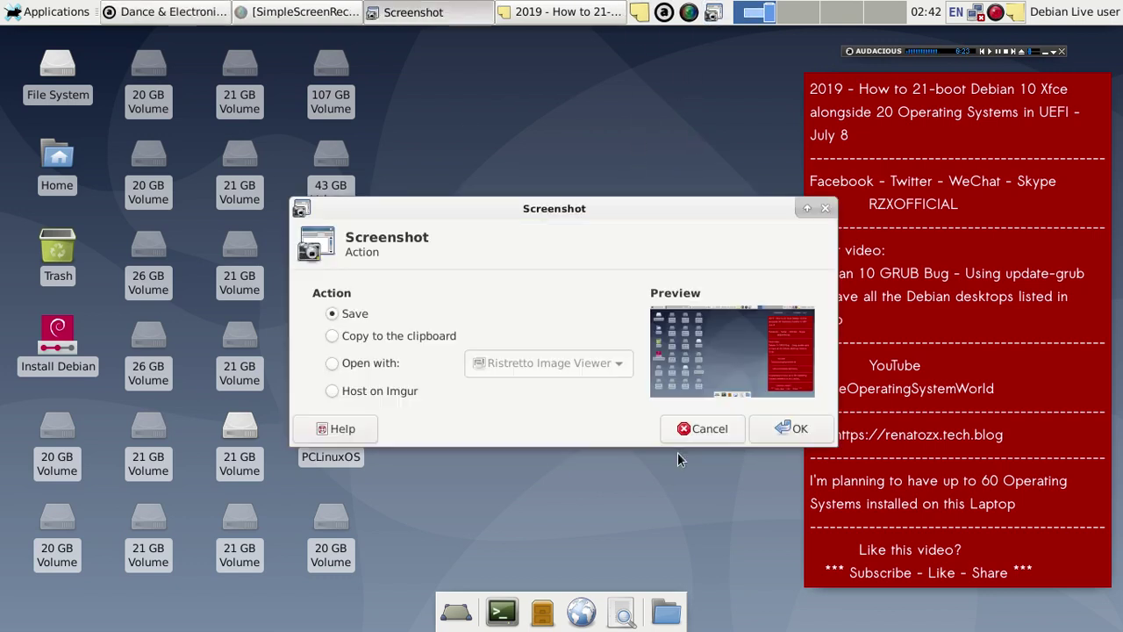
{"action": "left_click", "coordinate": [779, 425]}
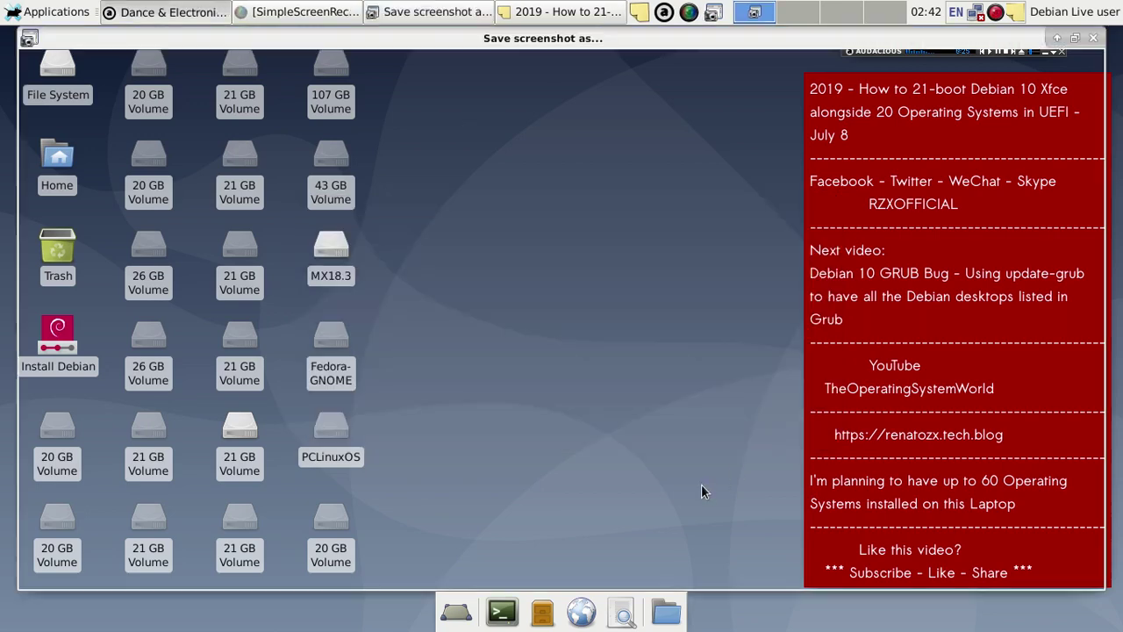
{"action": "type", "text": "3.png"}
{"action": "key", "text": "Return"}
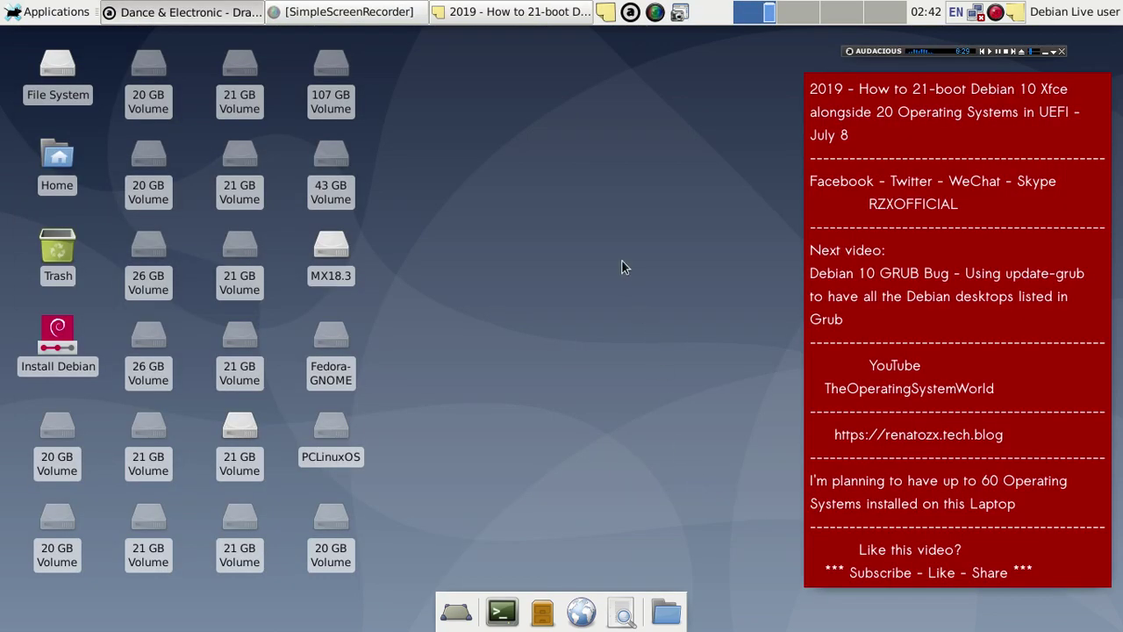
Hide the Removable Devices, Trash, Filesystem and Home default icons in the desktop settings and close them.
{"action": "right_click", "coordinate": [587, 141]}
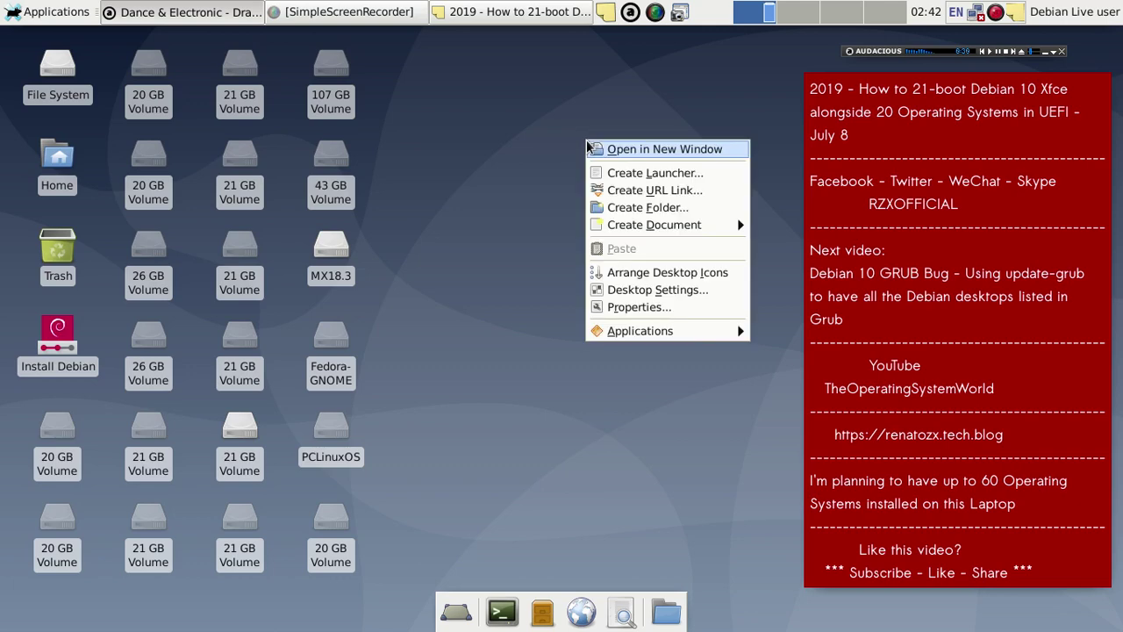
{"action": "left_click", "coordinate": [664, 296]}
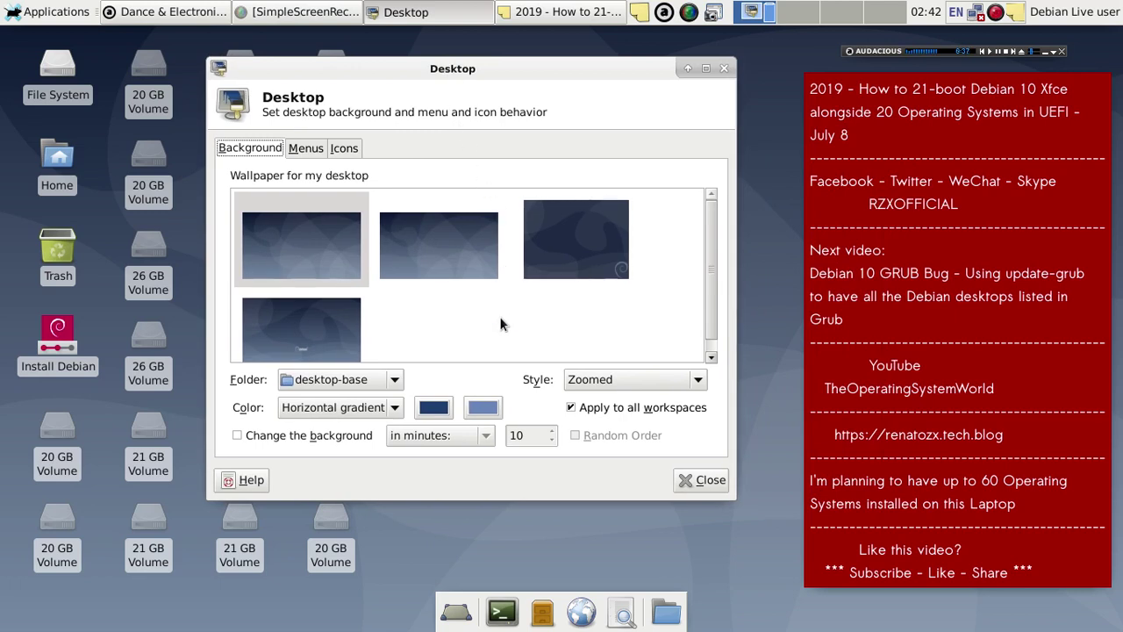
{"action": "left_click", "coordinate": [344, 149]}
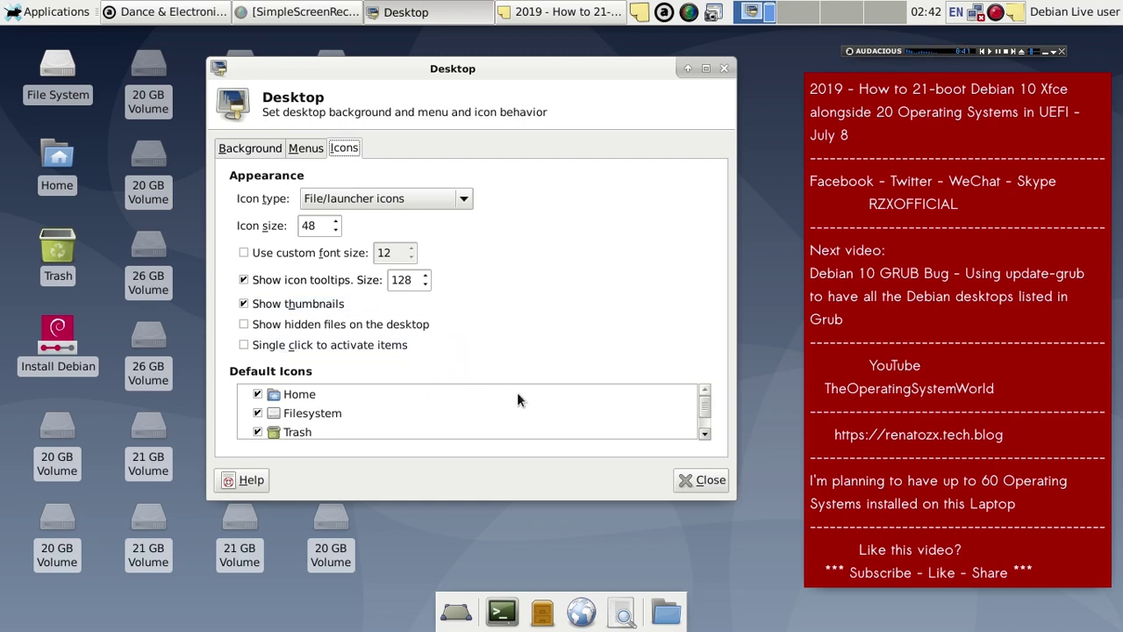
{"action": "left_click_drag", "start_coordinate": [706, 414], "coordinate": [713, 435]}
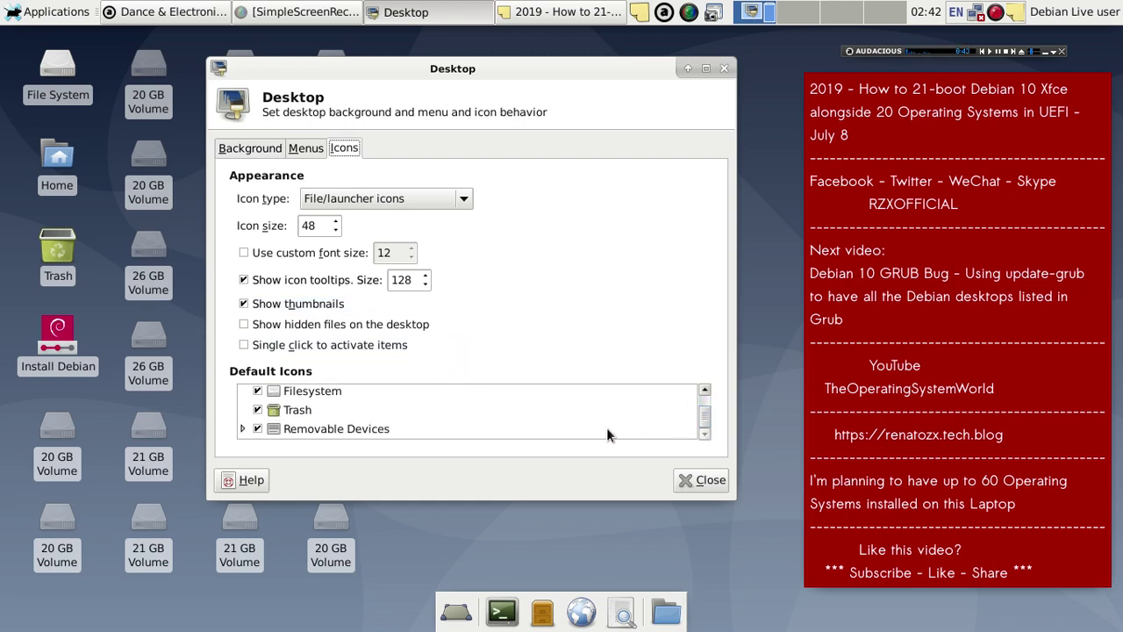
{"action": "left_click", "coordinate": [257, 429]}
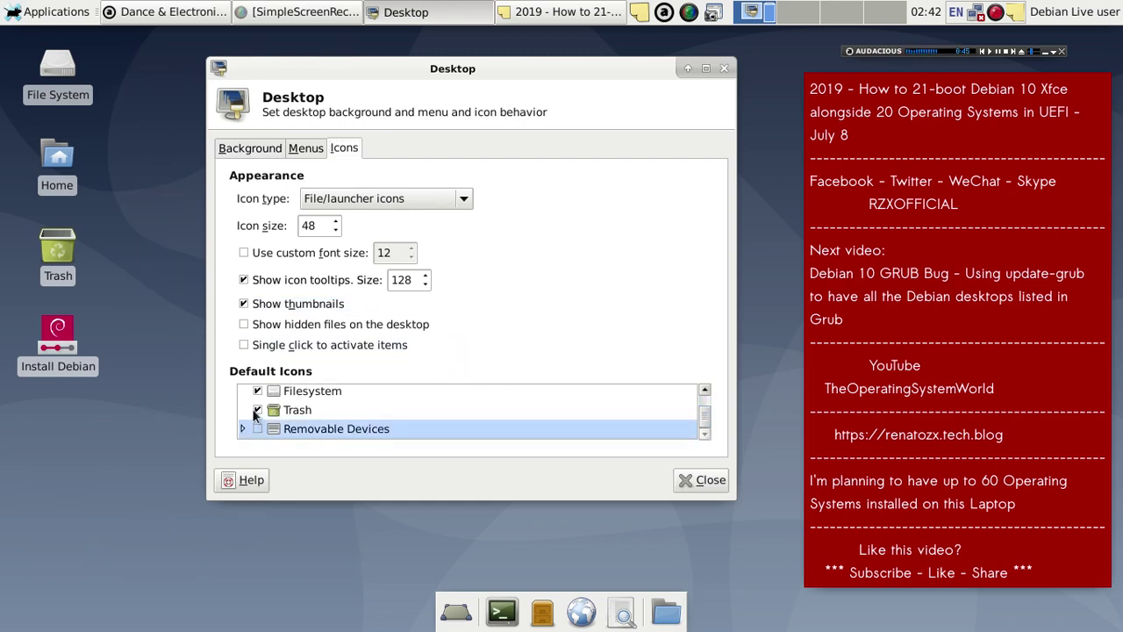
{"action": "left_click", "coordinate": [257, 410]}
{"action": "scroll", "coordinate": [372, 410], "scroll_direction": "up", "scroll_amount": 1}
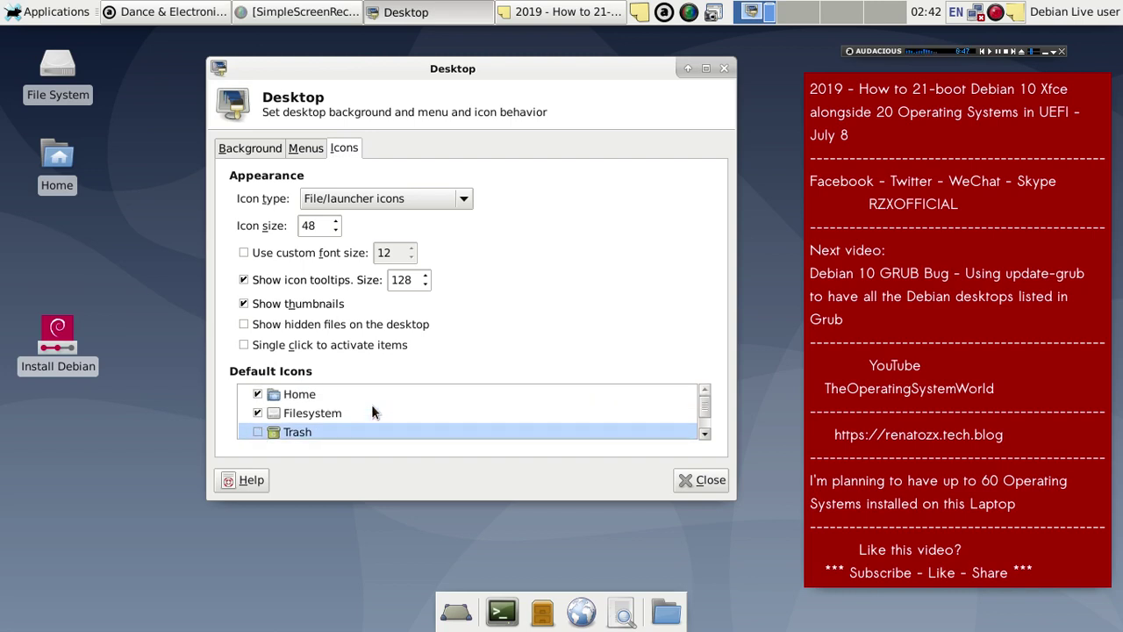
{"action": "left_click", "coordinate": [257, 413]}
{"action": "left_click", "coordinate": [257, 394]}
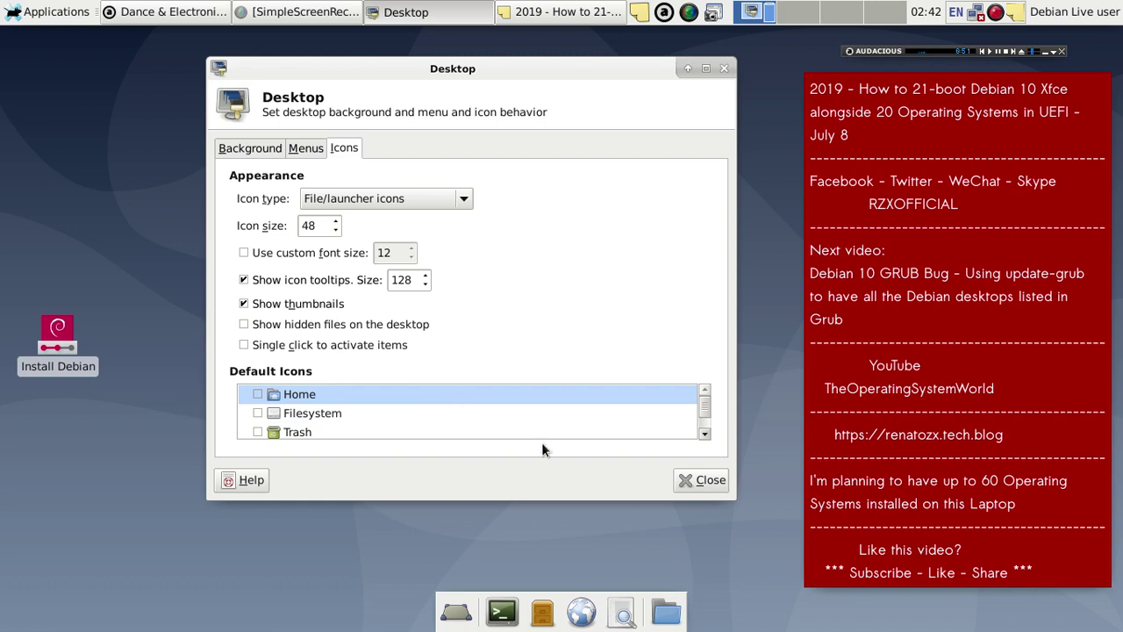
{"action": "left_click", "coordinate": [715, 483]}
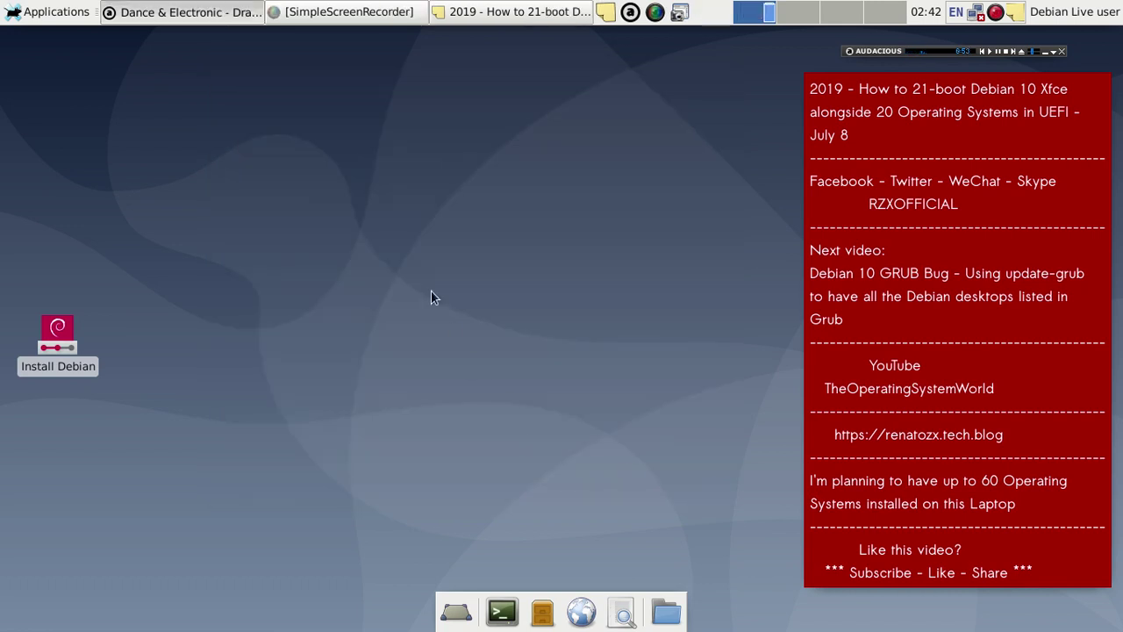
Arrange the desktop icons and dismiss the Wi-Fi networks notification.
{"action": "right_click", "coordinate": [391, 118]}
{"action": "mouse_move", "coordinate": [475, 302]}
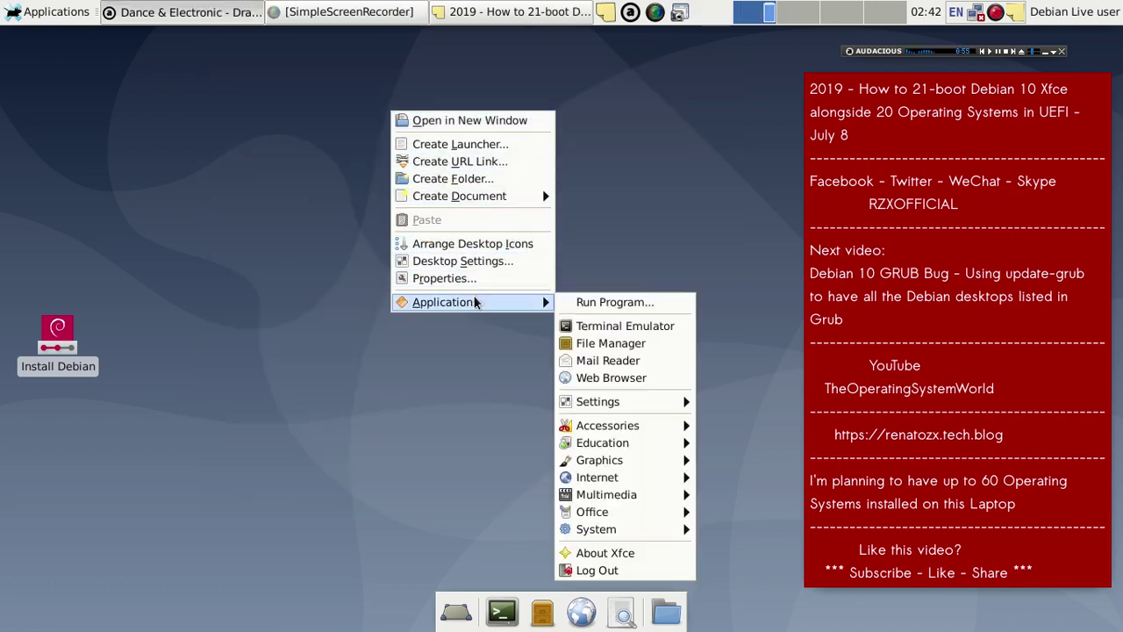
{"action": "left_click", "coordinate": [480, 244]}
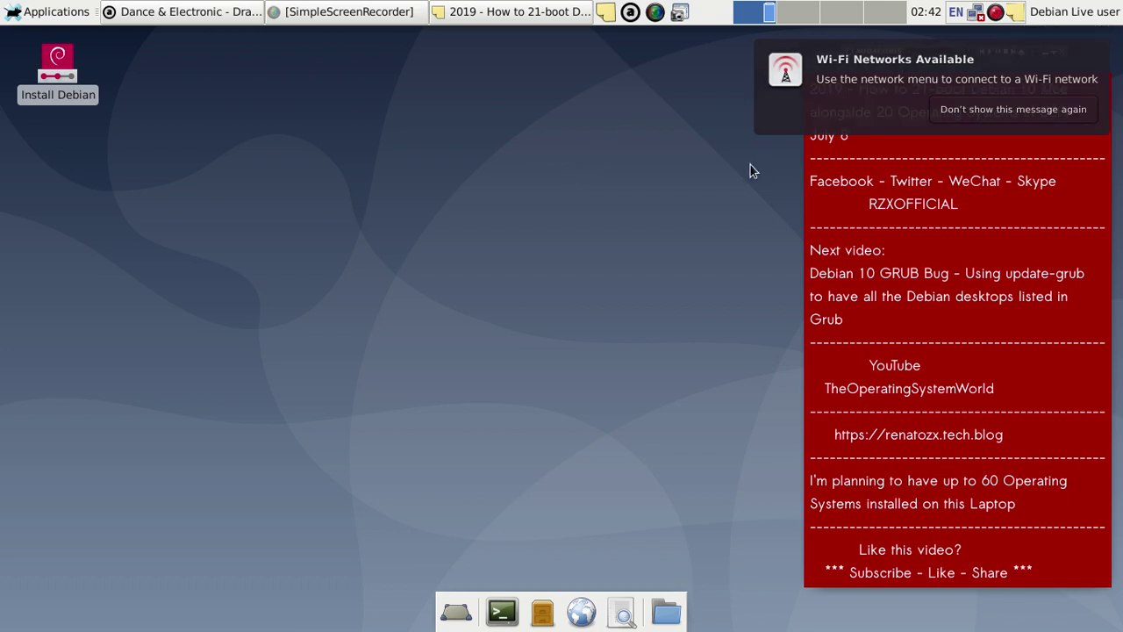
{"action": "left_click", "coordinate": [922, 78]}
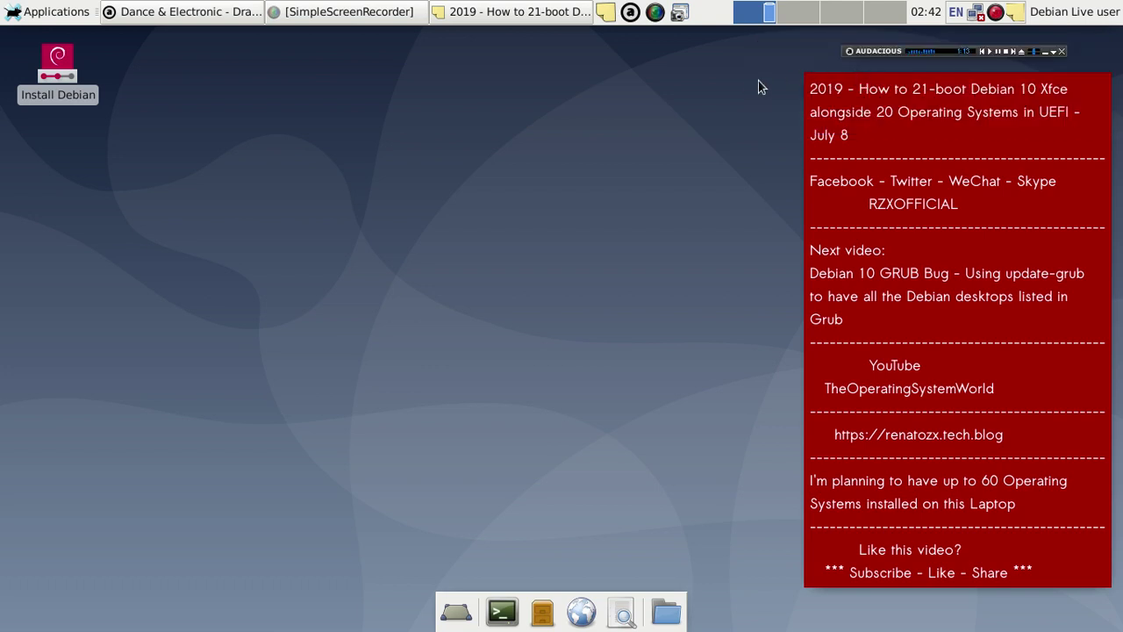
Skip to the next track in the compact Audacious player.
{"action": "left_click", "coordinate": [930, 51]}
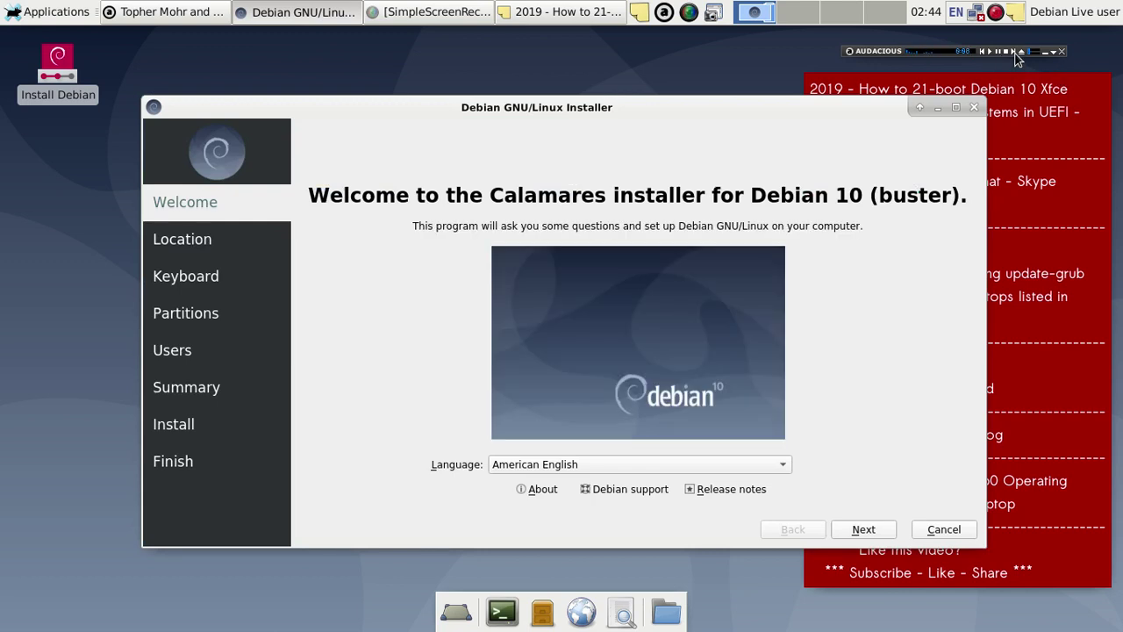
{"action": "left_click", "coordinate": [1015, 53]}
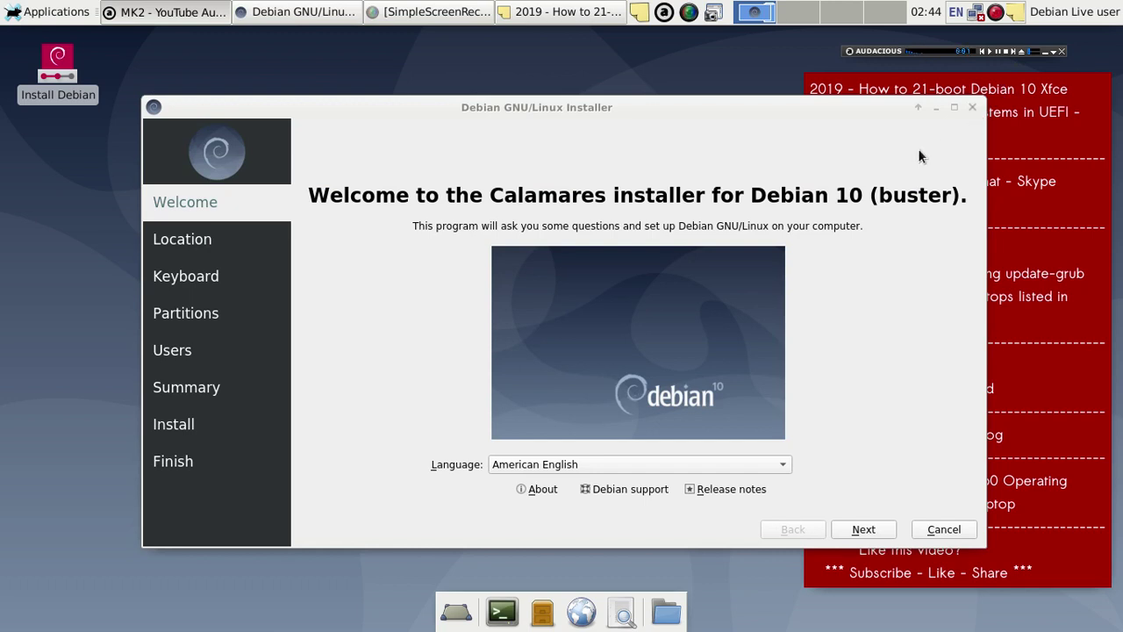
Minimize the red sticky note and move the compact Audacious player above the installer's welcome heading.
{"action": "left_click", "coordinate": [556, 14]}
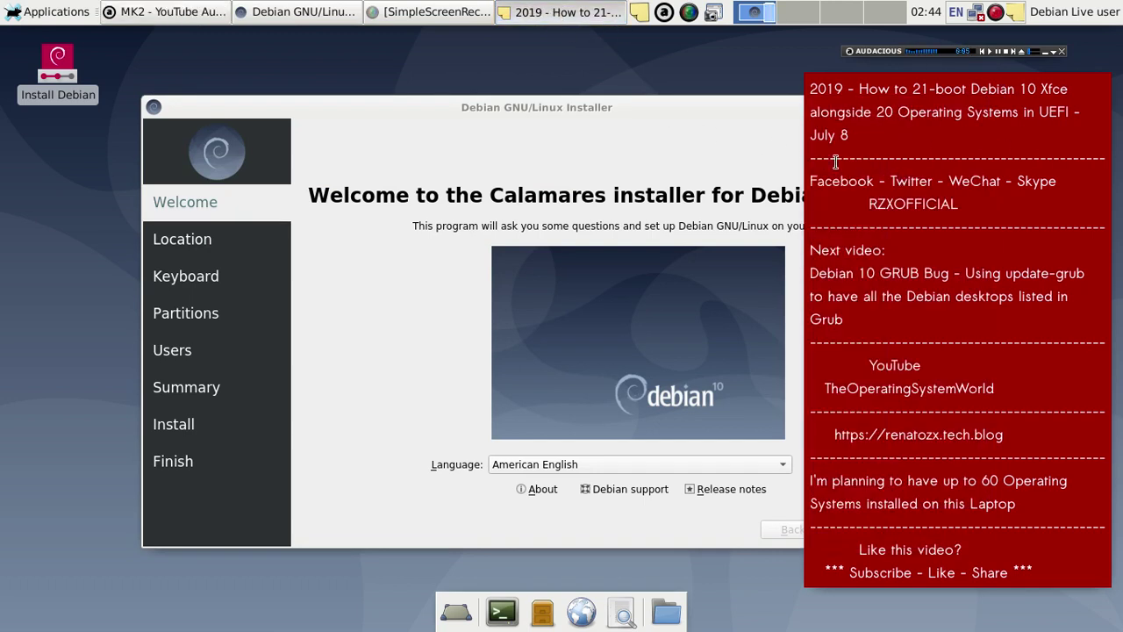
{"action": "left_click", "coordinate": [529, 16]}
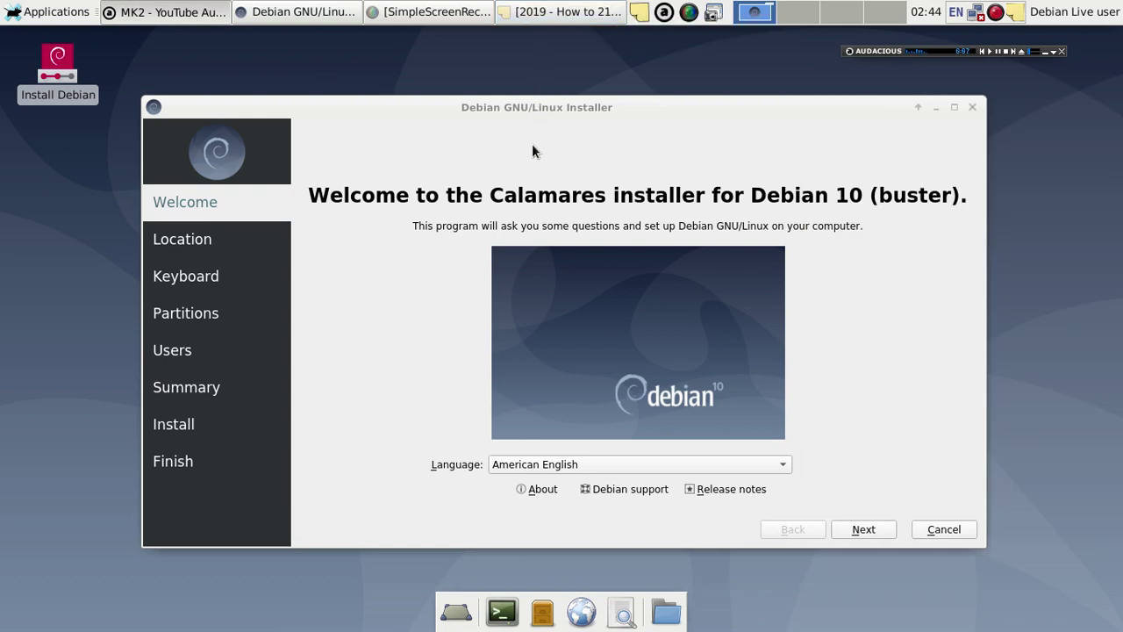
{"action": "left_click_drag", "start_coordinate": [873, 55], "coordinate": [539, 155]}
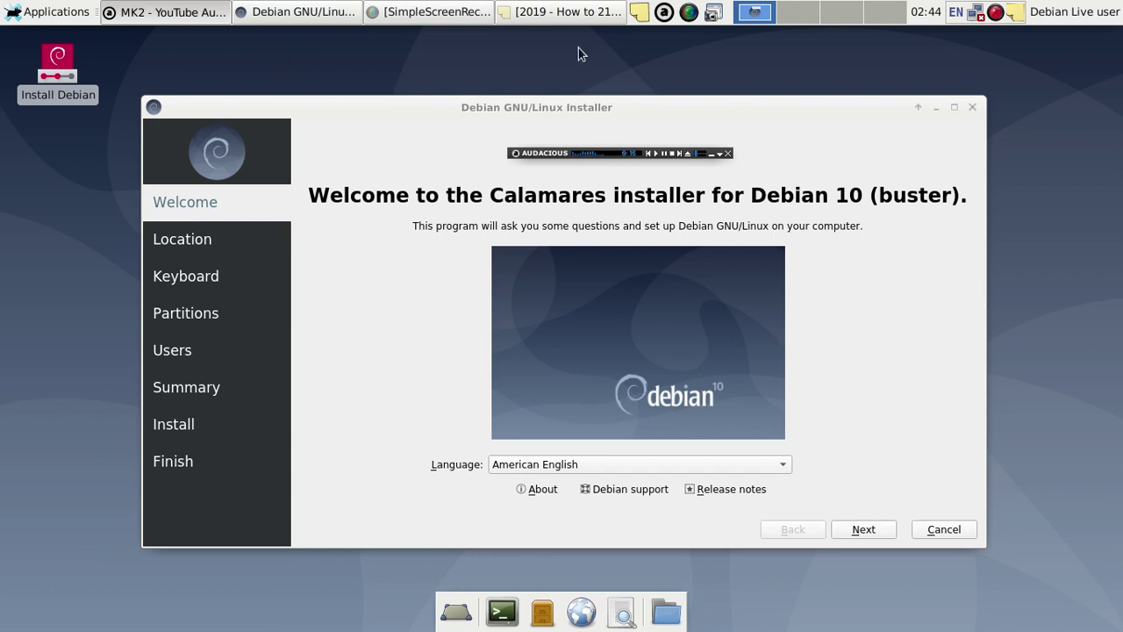
Capture the entire screen with the installer's welcome page and save it as 4.png in Pictures.
{"action": "key", "text": "Print"}
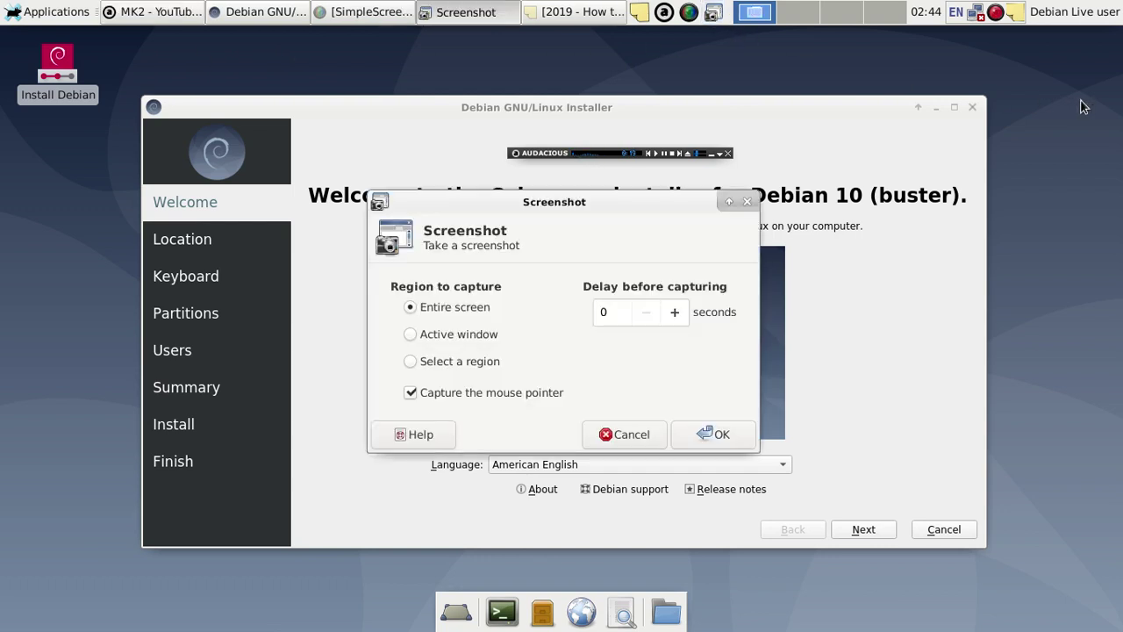
{"action": "key", "text": "Return"}
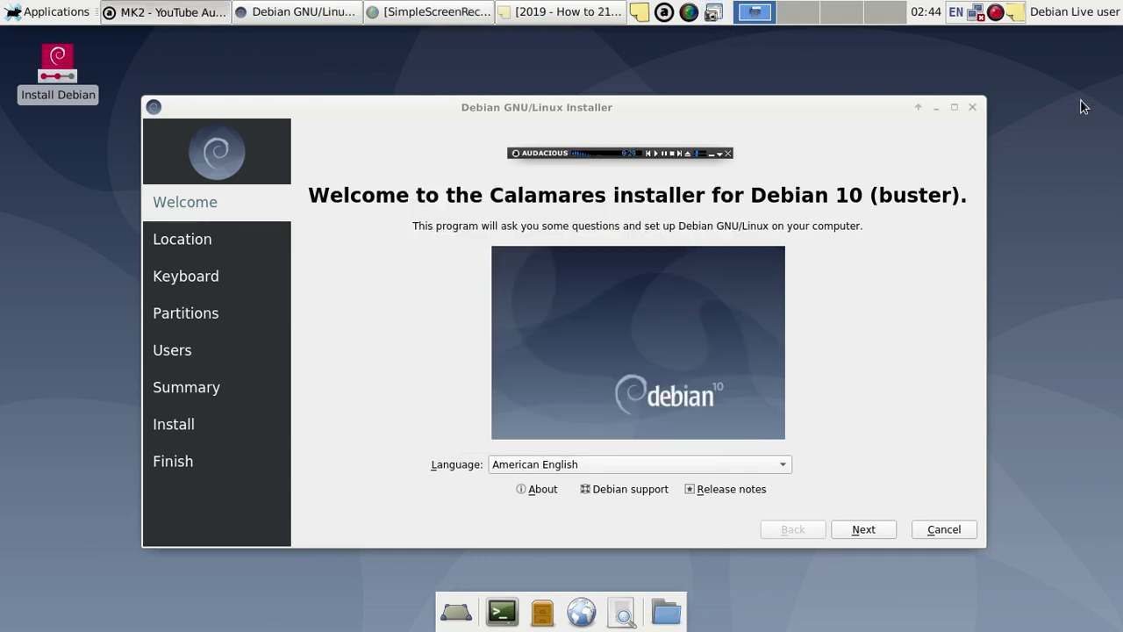
{"action": "key", "text": "Return"}
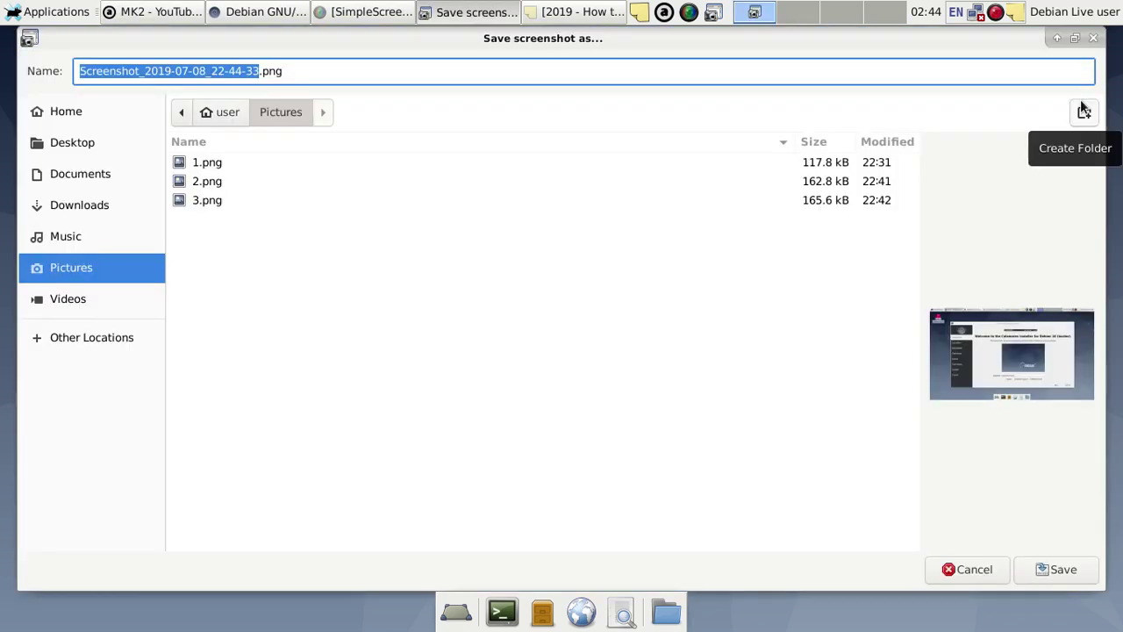
{"action": "type", "text": "4"}
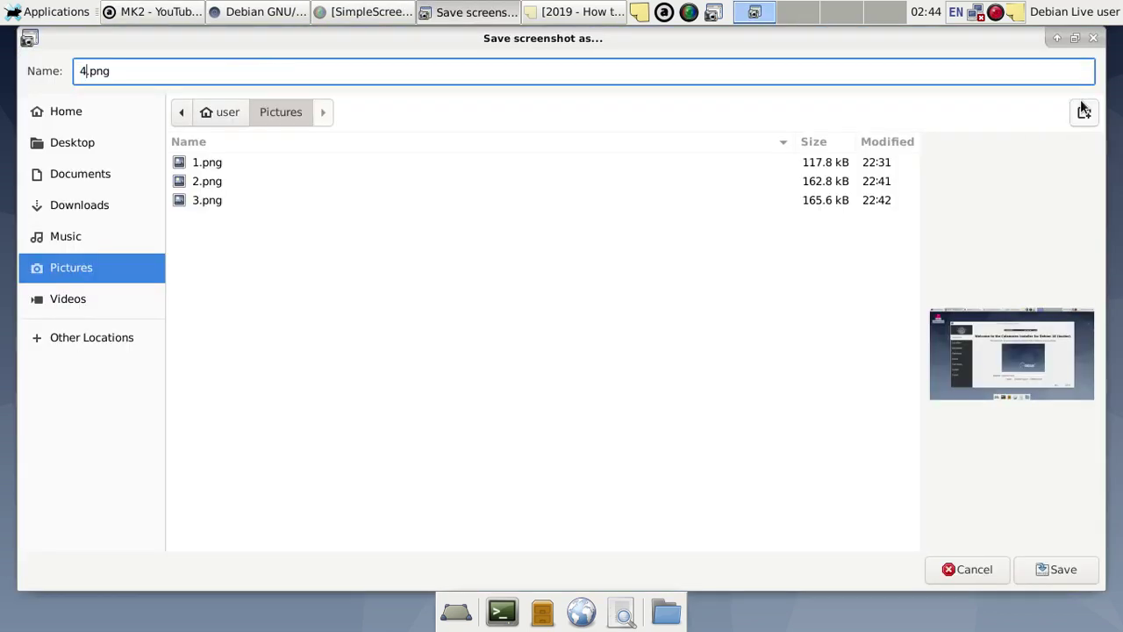
{"action": "key", "text": "Return"}
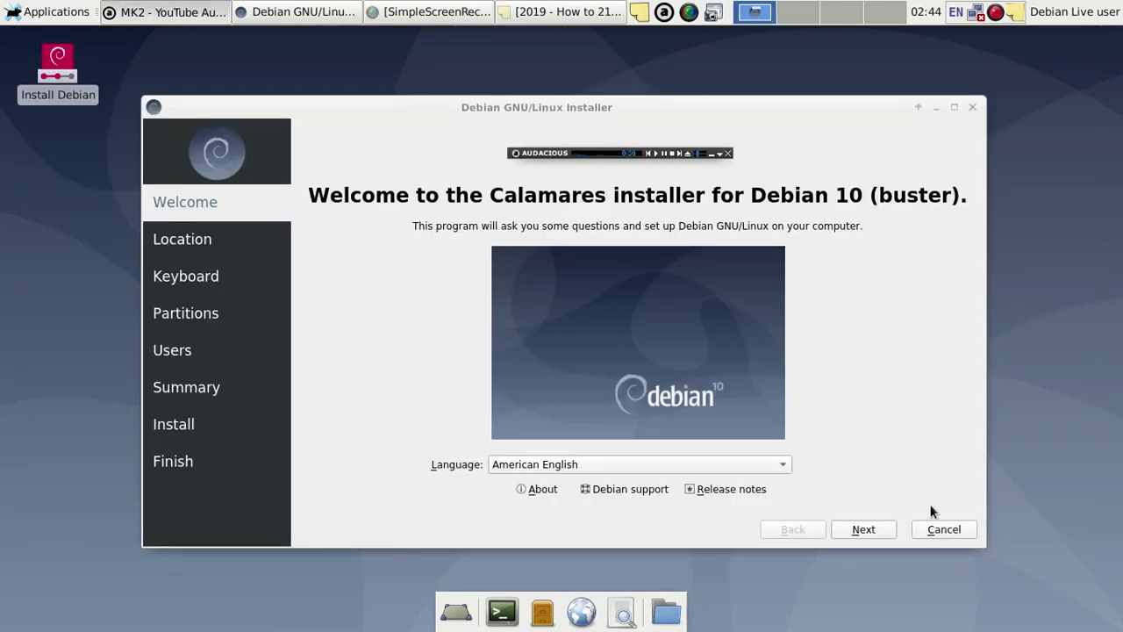
Keep American English as the installer language and continue to the Location page.
{"action": "left_click", "coordinate": [865, 529]}
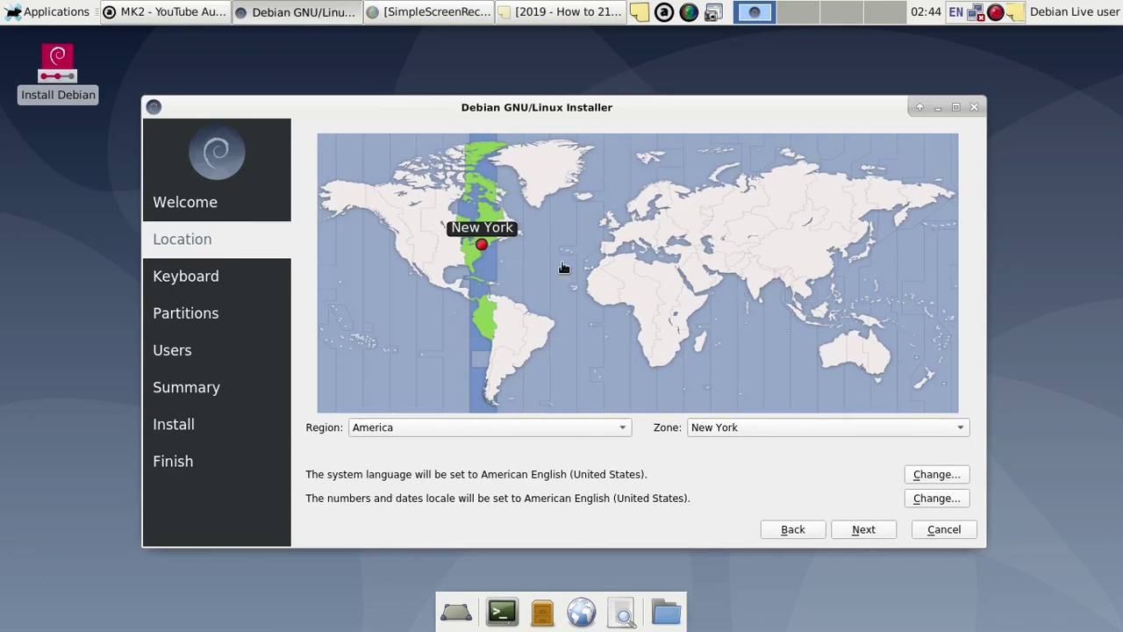
Bring the compact Audacious player to the front and move it above the installer window, clear of the map.
{"action": "left_click", "coordinate": [147, 12]}
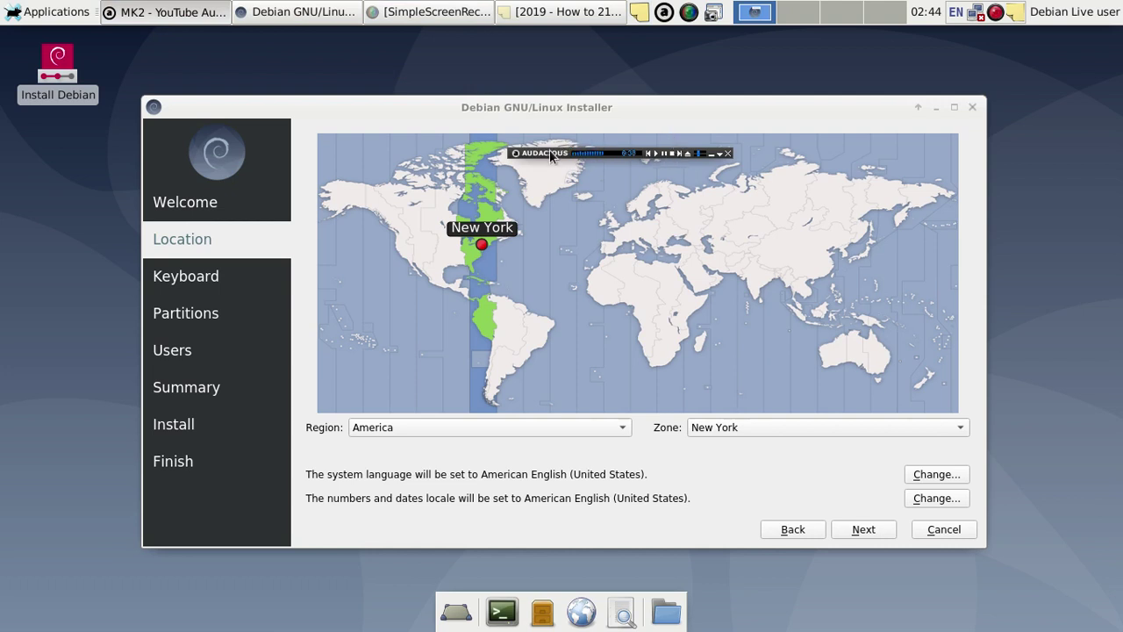
{"action": "left_click_drag", "start_coordinate": [544, 157], "coordinate": [472, 74]}
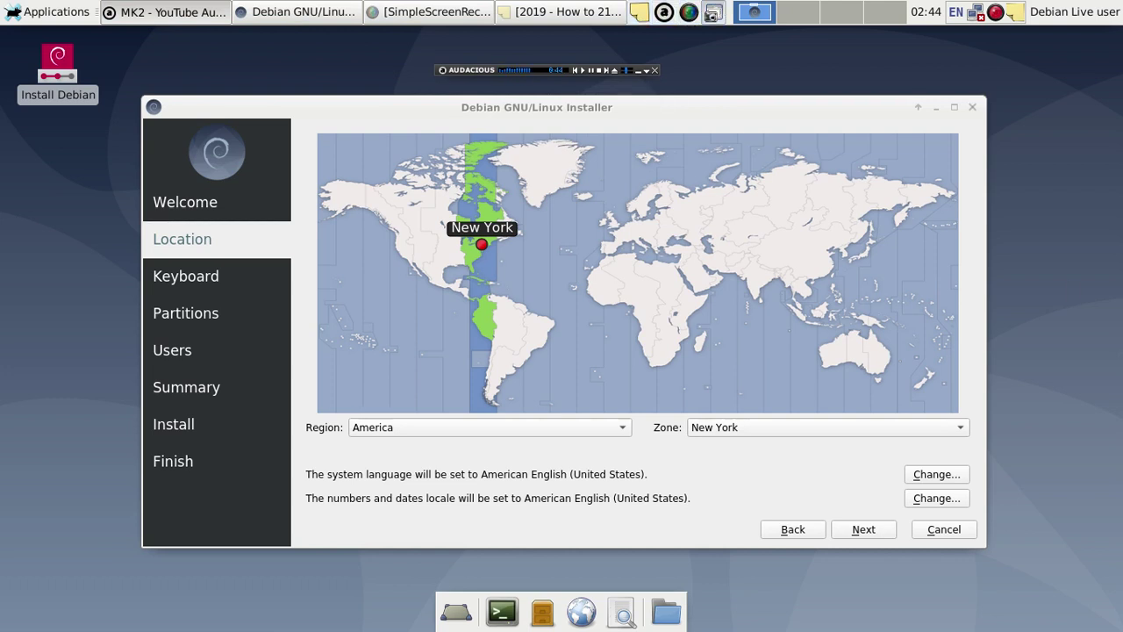
Capture the entire screen with the Location page and save it as 5.png in Pictures, reversing the file list's name order.
{"action": "key", "text": "Print"}
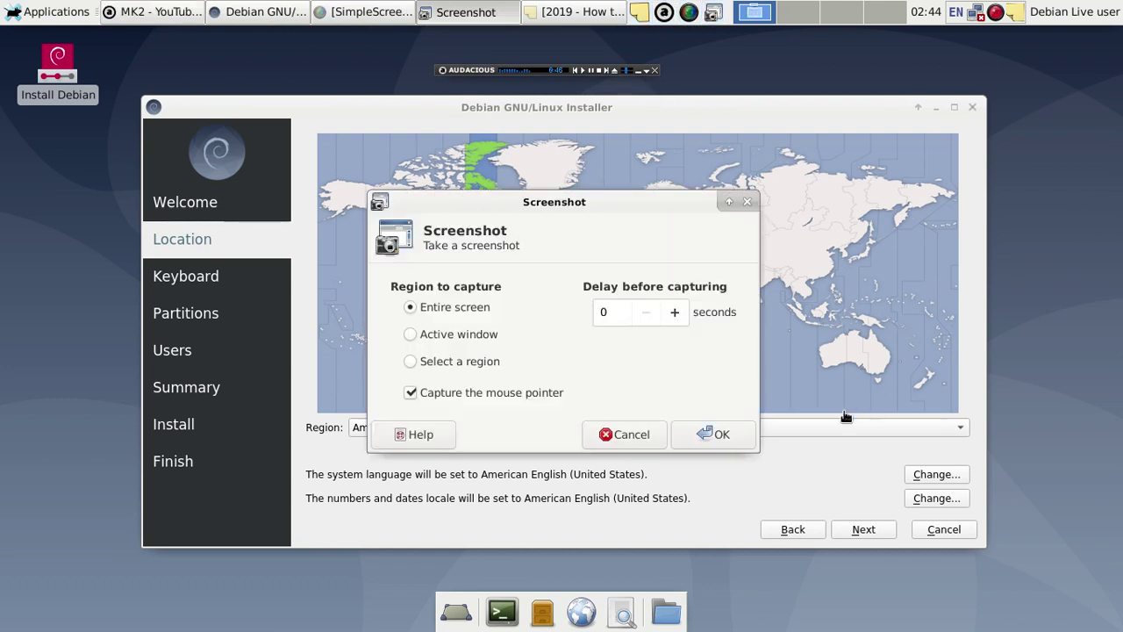
{"action": "left_click", "coordinate": [750, 432]}
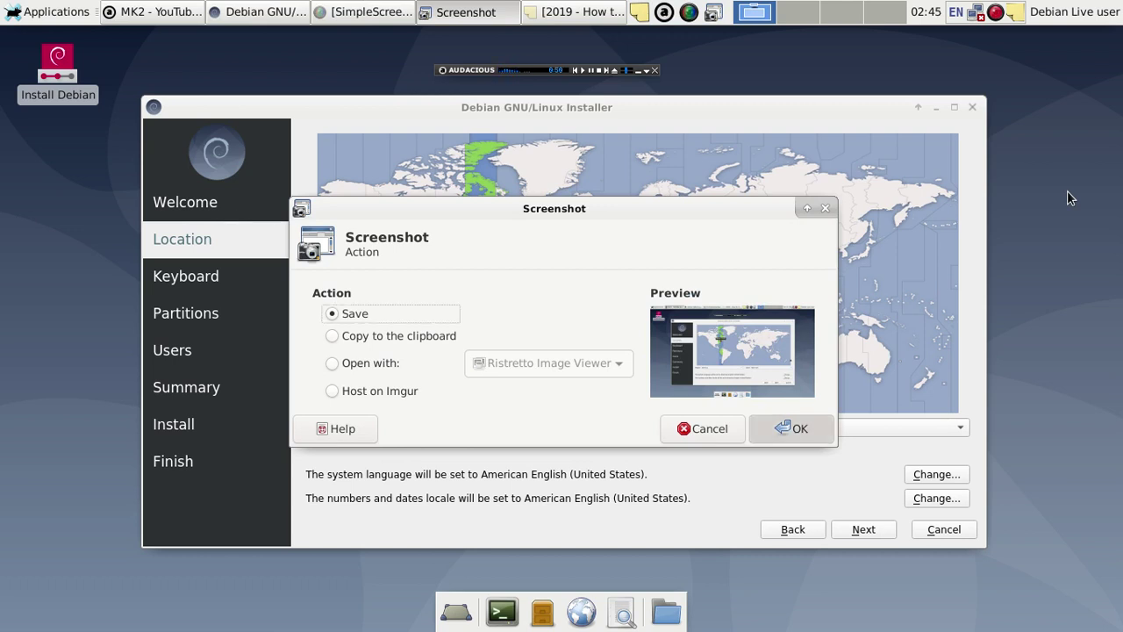
{"action": "key", "text": "Return"}
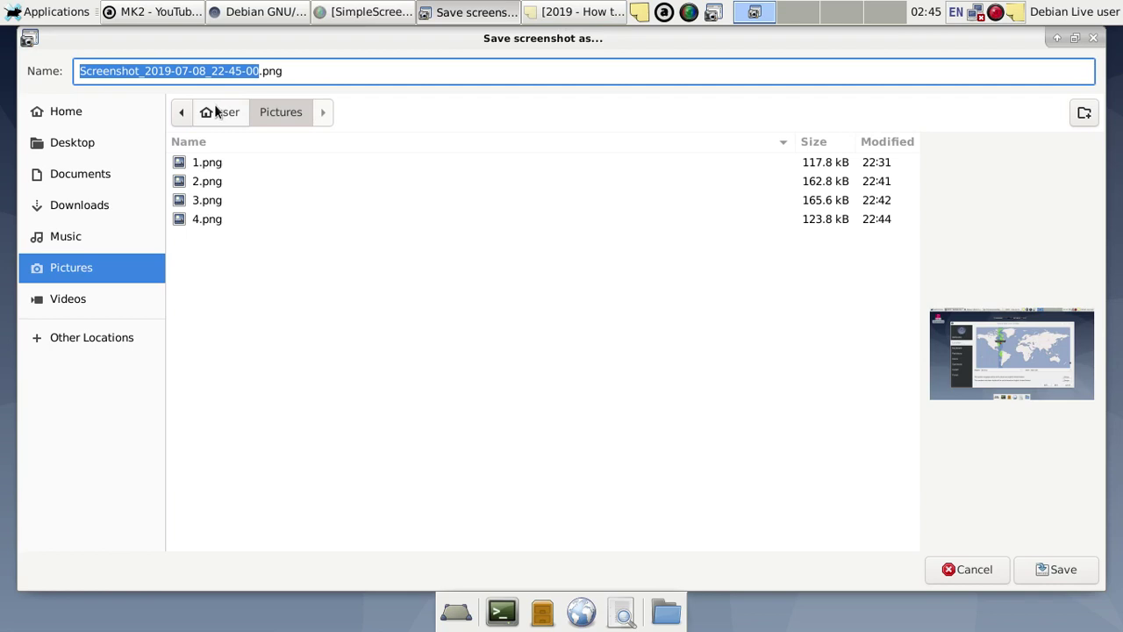
{"action": "type", "text": "5"}
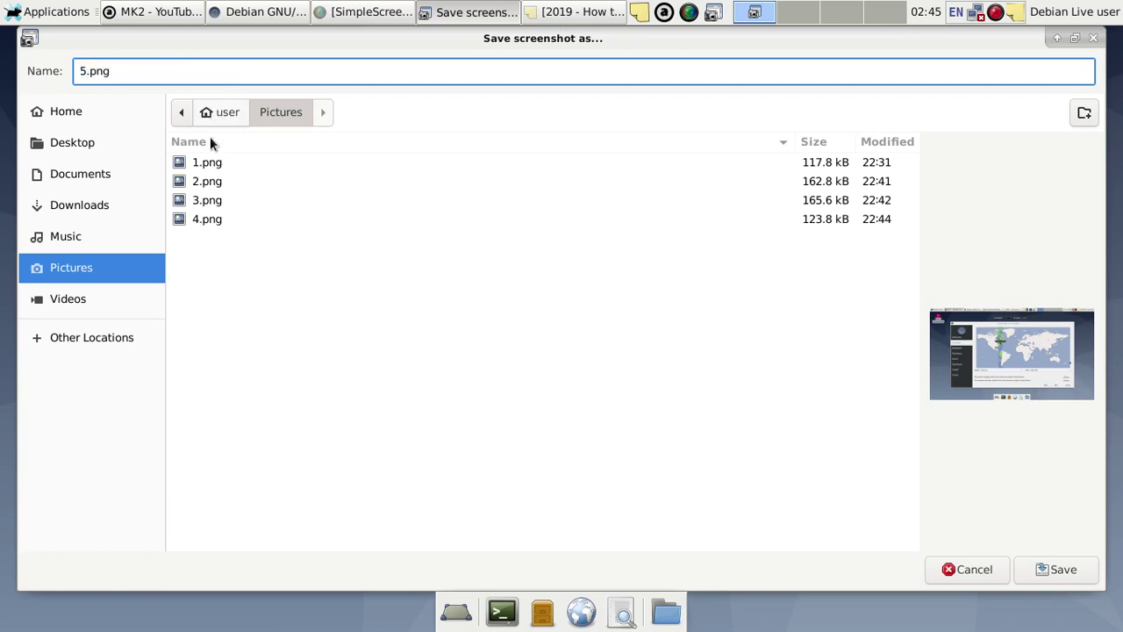
{"action": "left_click", "coordinate": [192, 142]}
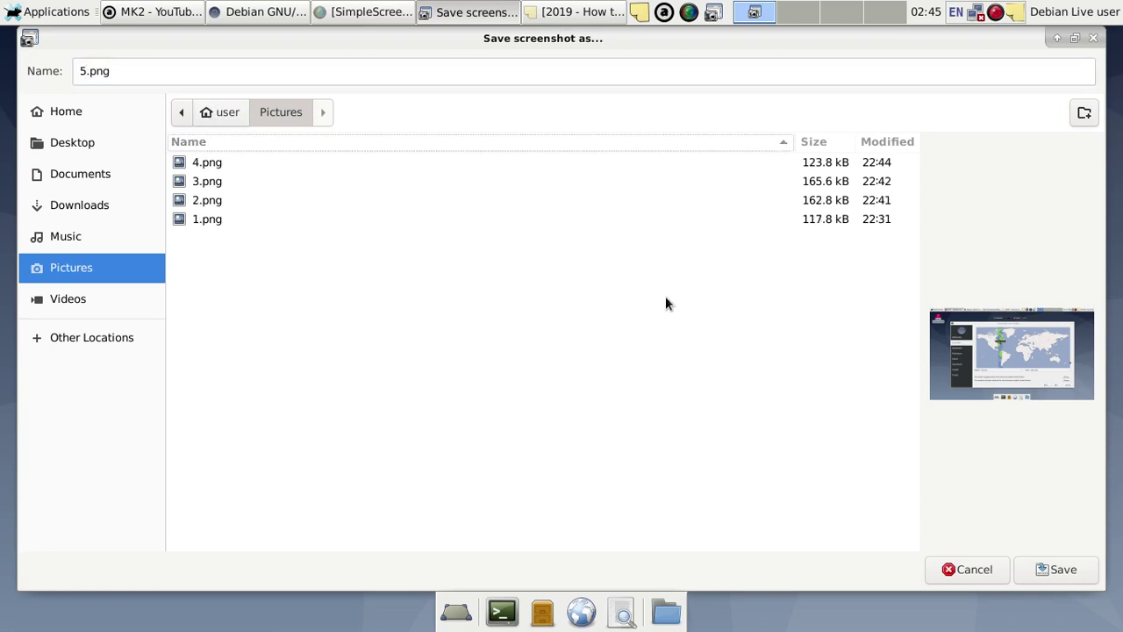
{"action": "left_click", "coordinate": [1080, 572]}
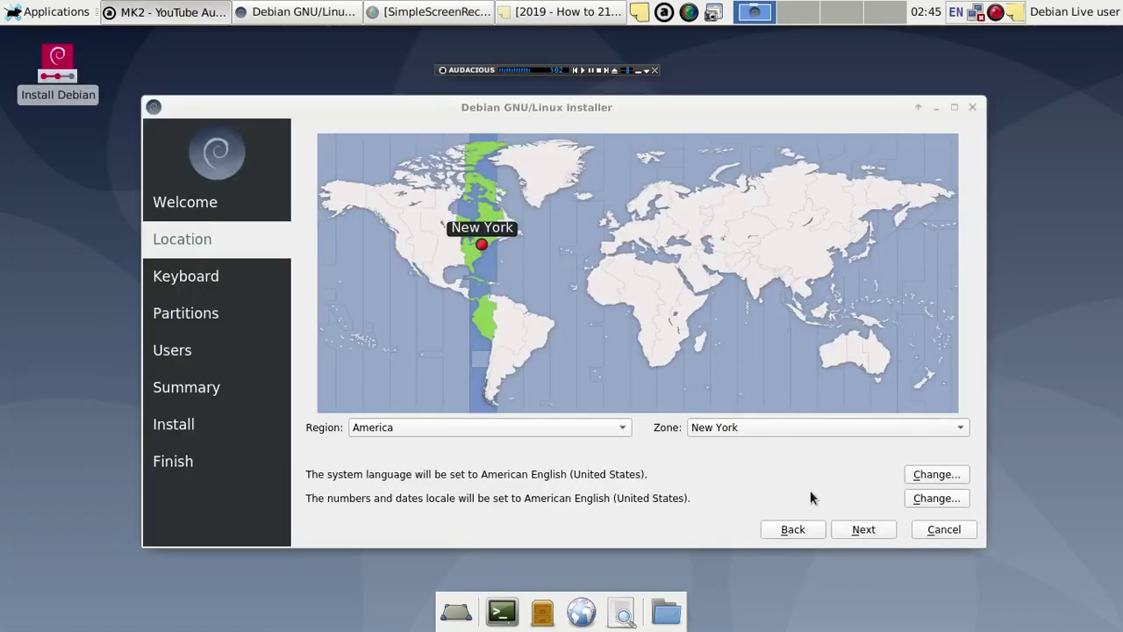
Keep America/New York and continue to the Keyboard page, saving a capture of the entire screen as 6.png in Pictures.
{"action": "left_click", "coordinate": [887, 530]}
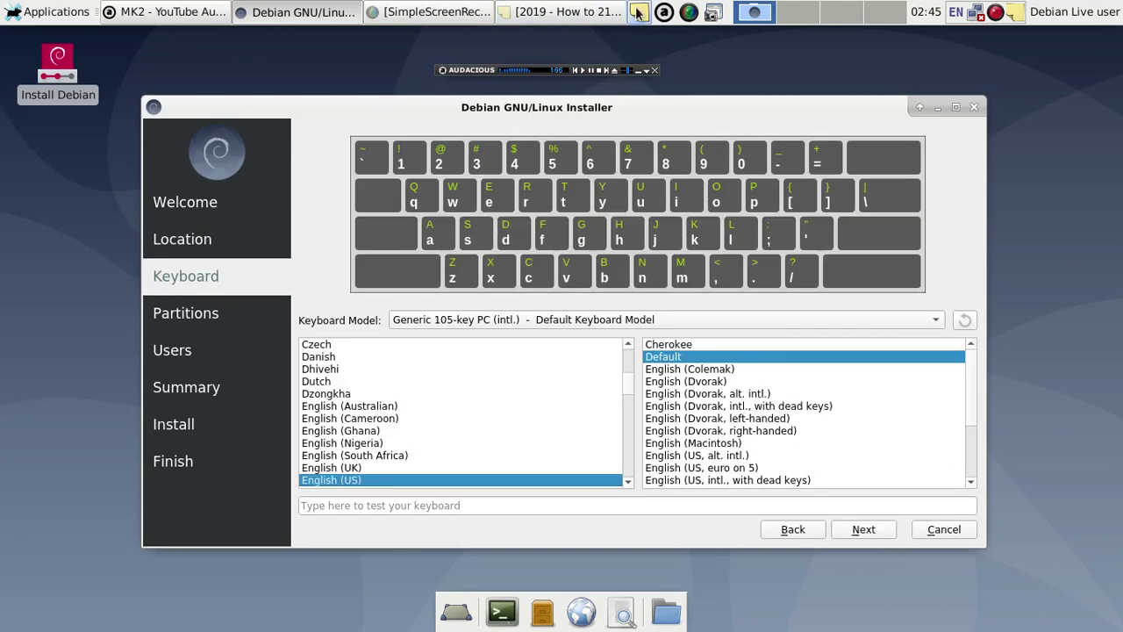
{"action": "left_click", "coordinate": [715, 13]}
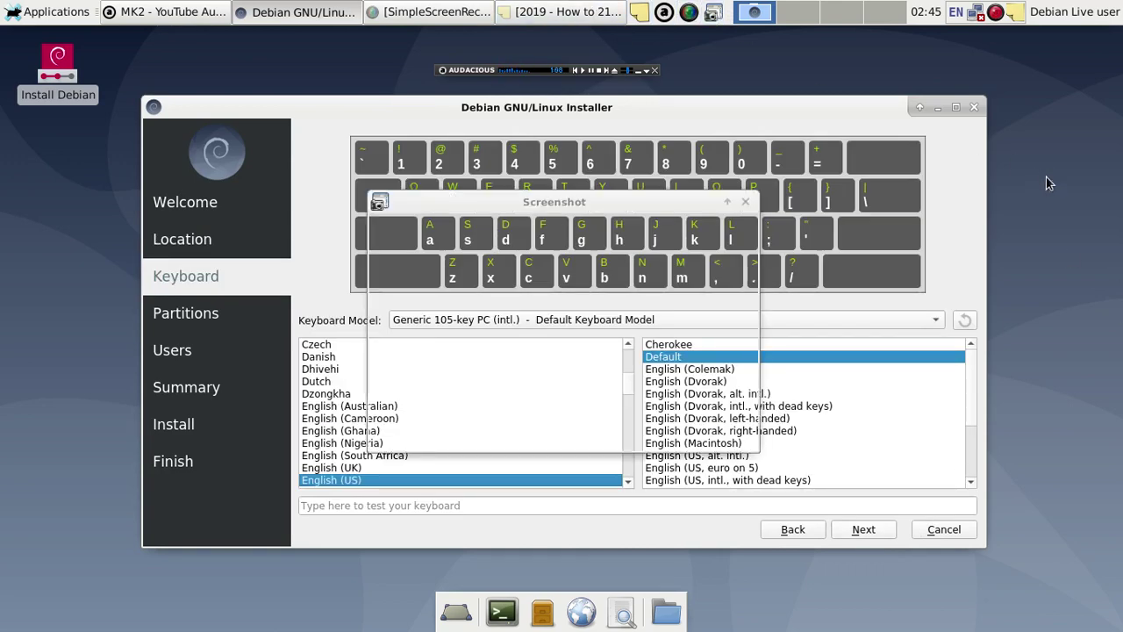
{"action": "key", "text": "Return"}
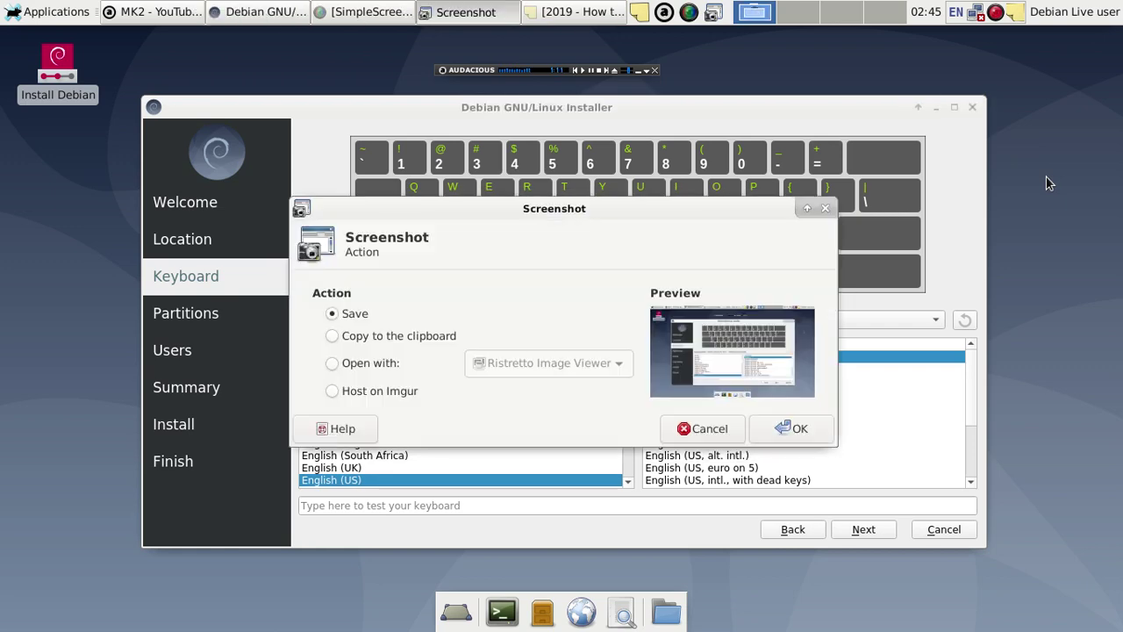
{"action": "key", "text": "Return"}
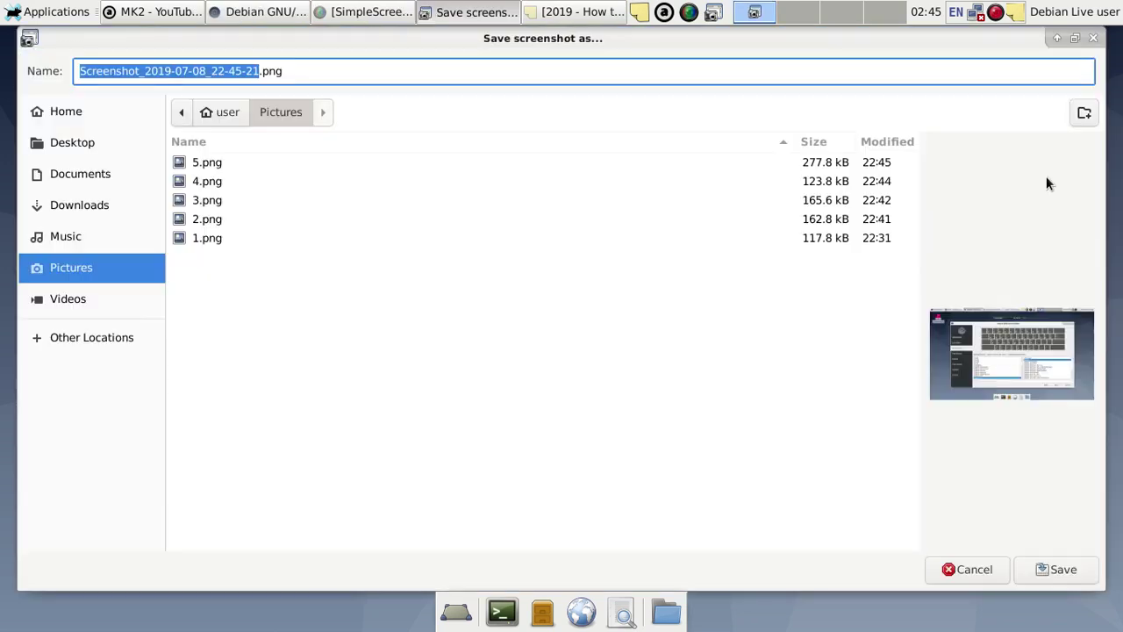
{"action": "type", "text": "6"}
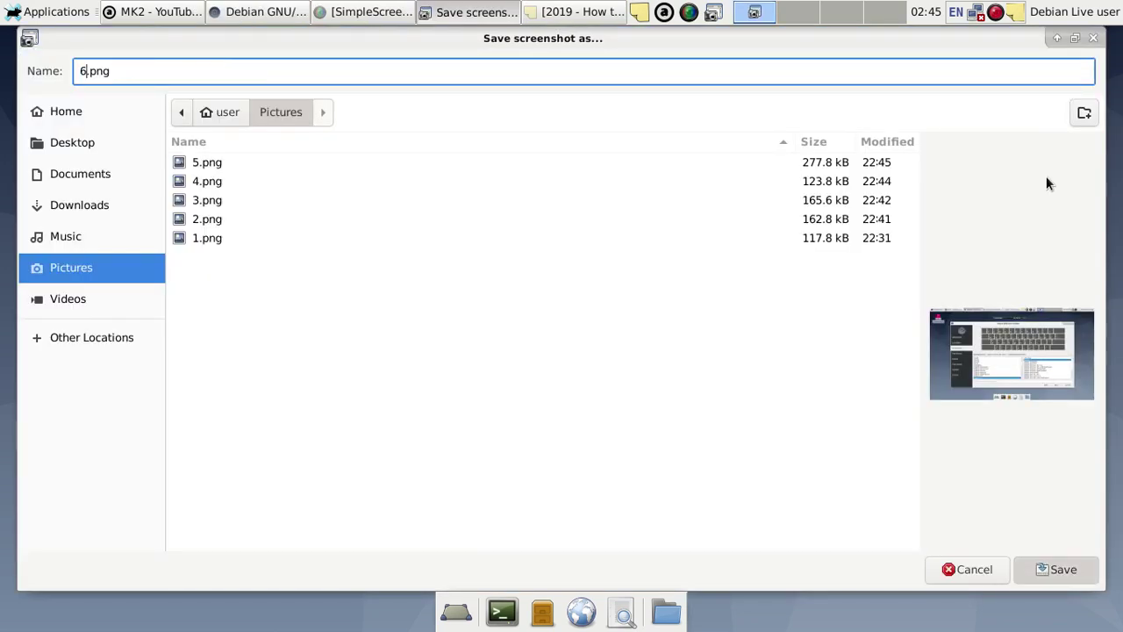
{"action": "key", "text": "Return"}
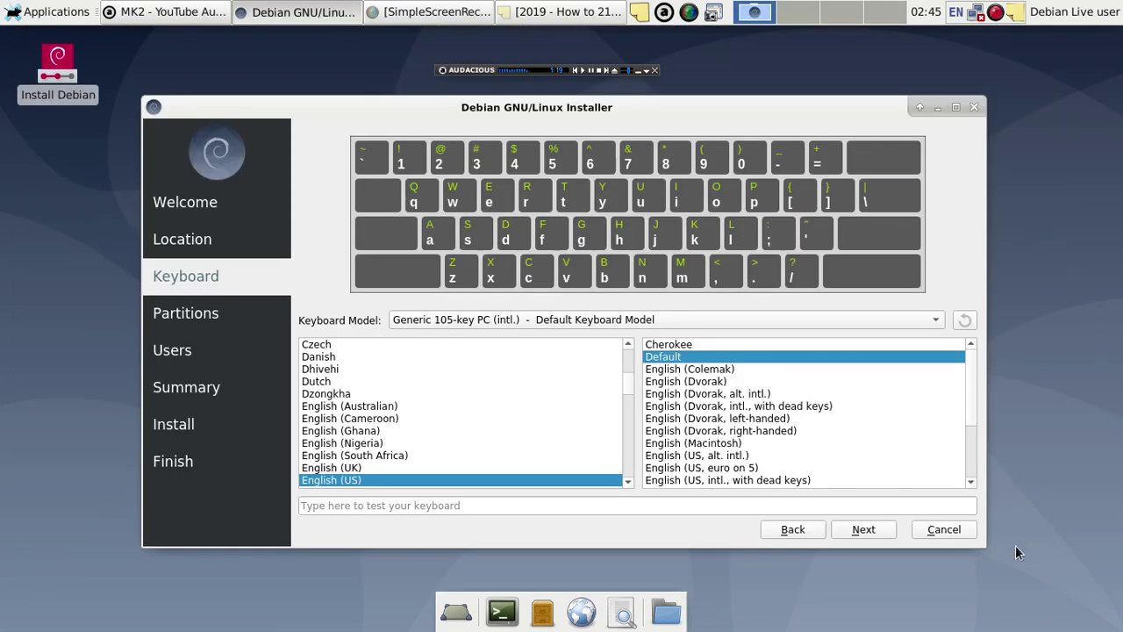
Keep the default English (US) keyboard, continue to the Partitions page and choose Manual partitioning.
{"action": "left_click", "coordinate": [889, 531]}
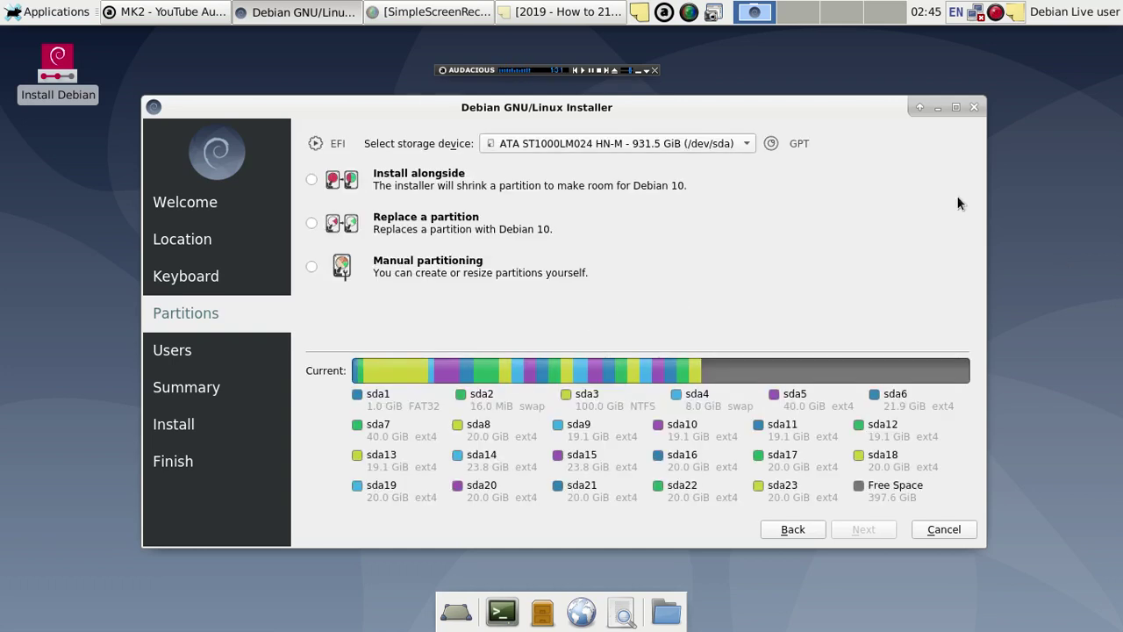
{"action": "left_click", "coordinate": [312, 268]}
Capture the entire screen with the Manual partitioning choice and save it as 7.png in Pictures.
{"action": "key", "text": "Print"}
{"action": "key", "text": "Return"}
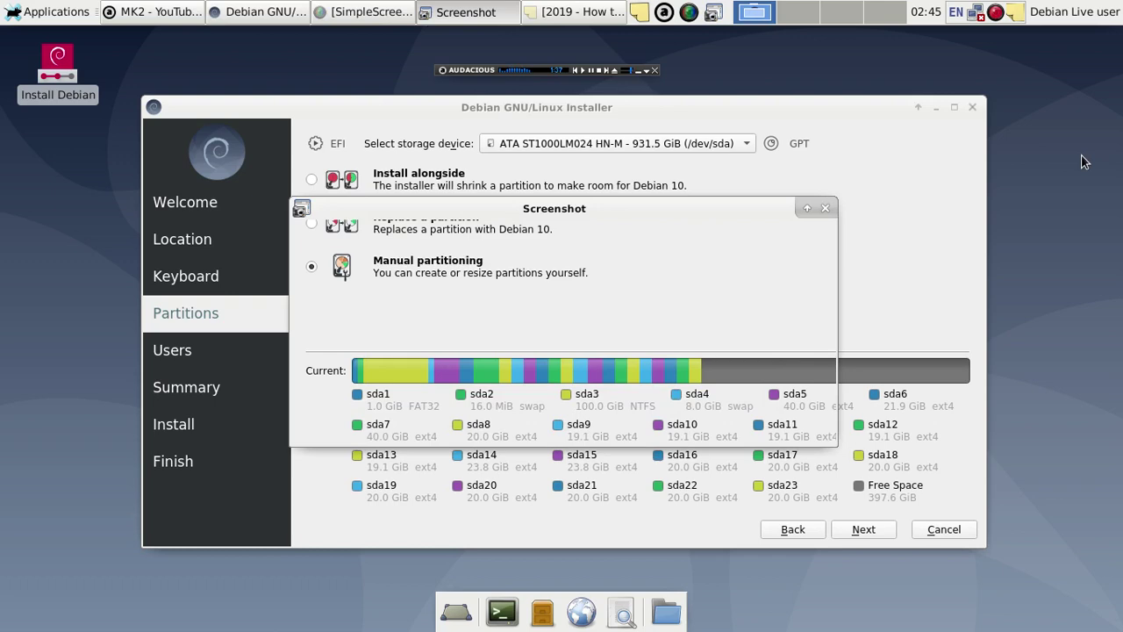
{"action": "key", "text": "Return"}
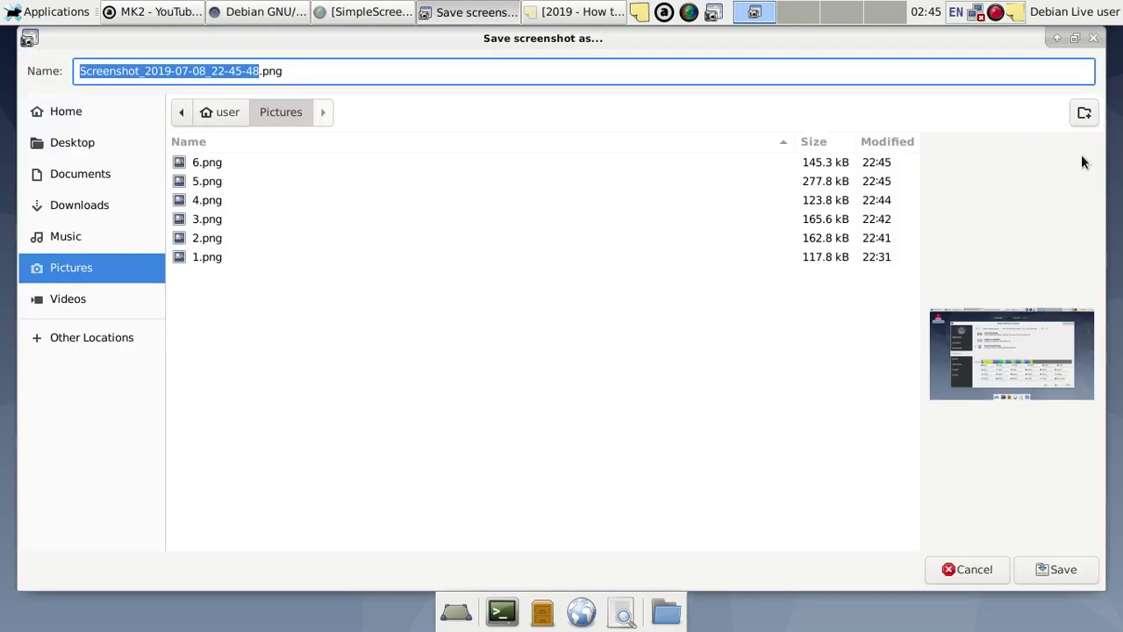
{"action": "type", "text": "7"}
{"action": "key", "text": "Return"}
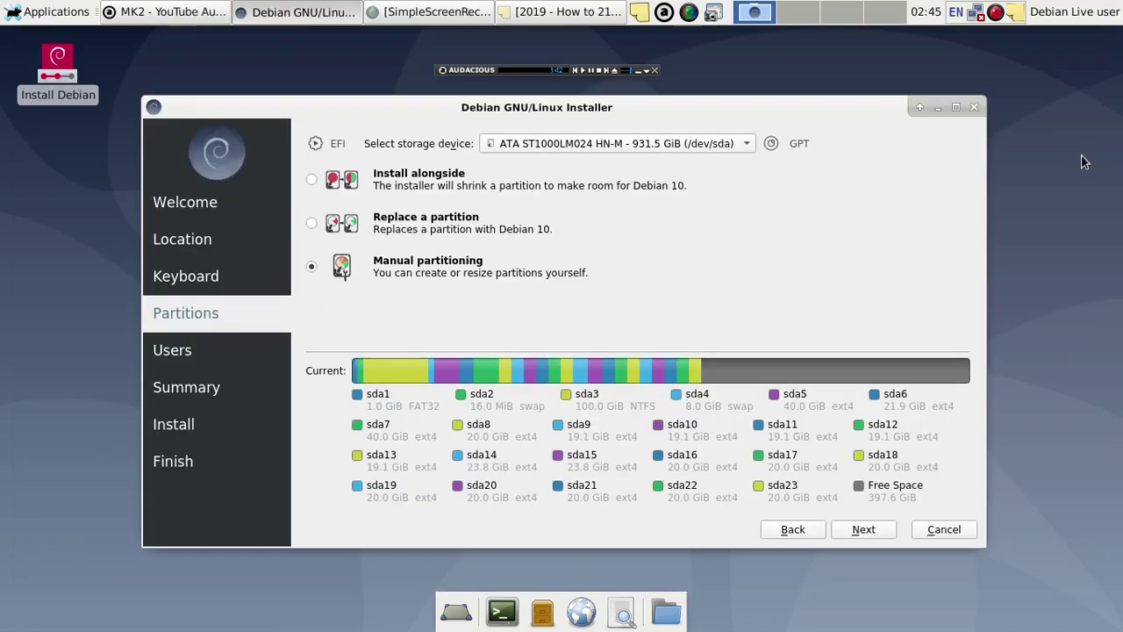
Continue to the manual partition list, select /dev/sda1, and save a capture of the entire screen as 8.png in Pictures.
{"action": "left_click", "coordinate": [864, 529]}
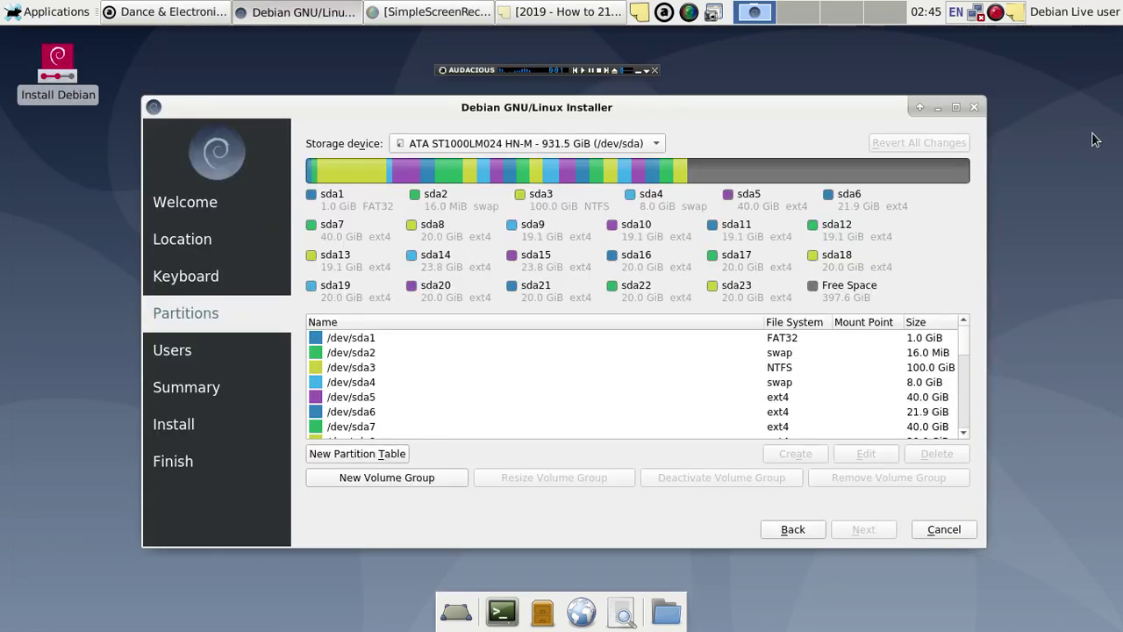
{"action": "left_click", "coordinate": [399, 339]}
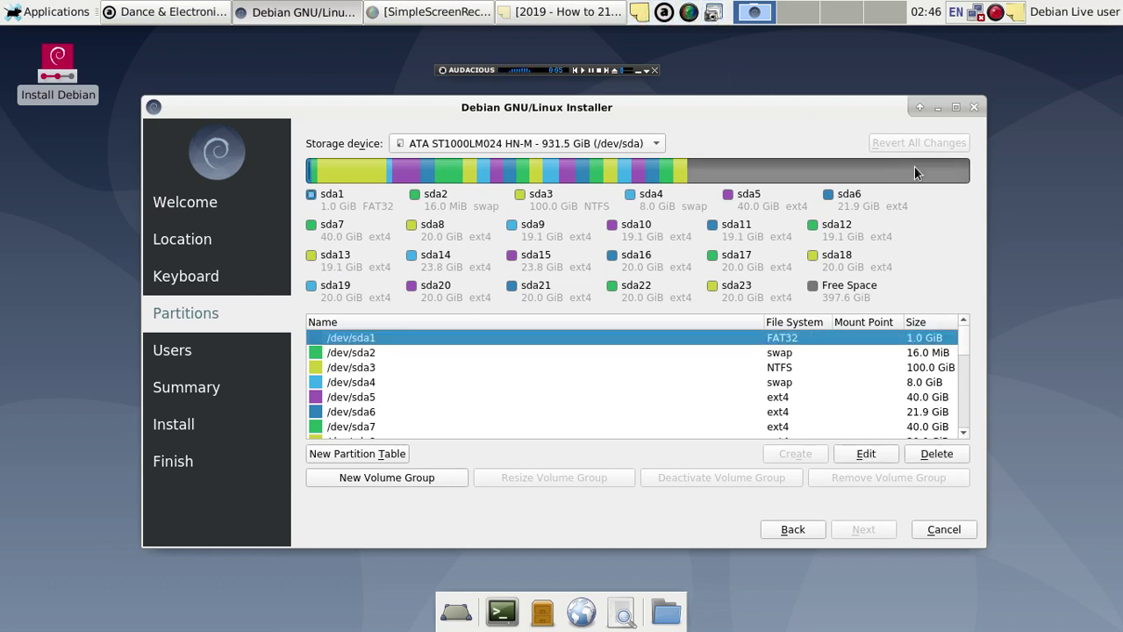
{"action": "key", "text": "Print"}
{"action": "key", "text": "Return"}
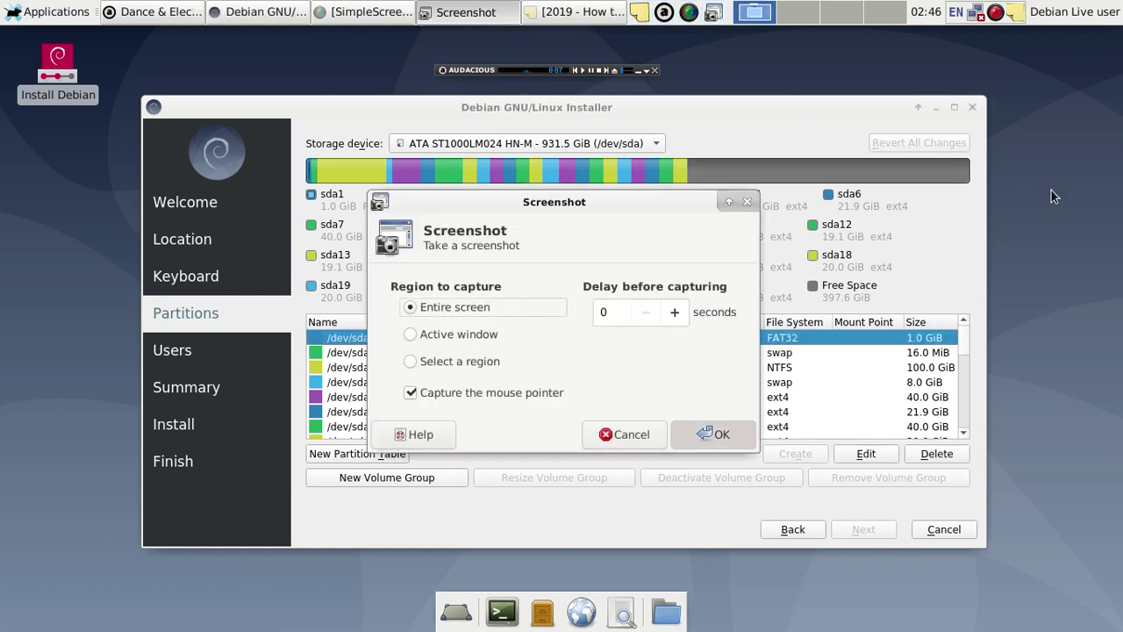
{"action": "key", "text": "Return"}
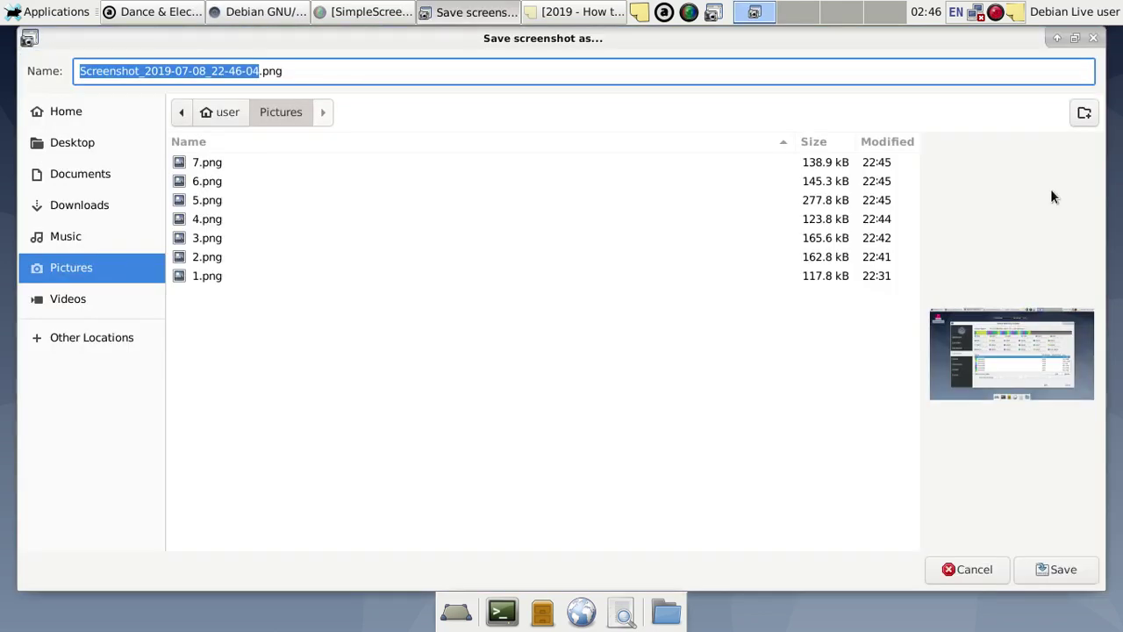
{"action": "type", "text": "8"}
{"action": "key", "text": "Return"}
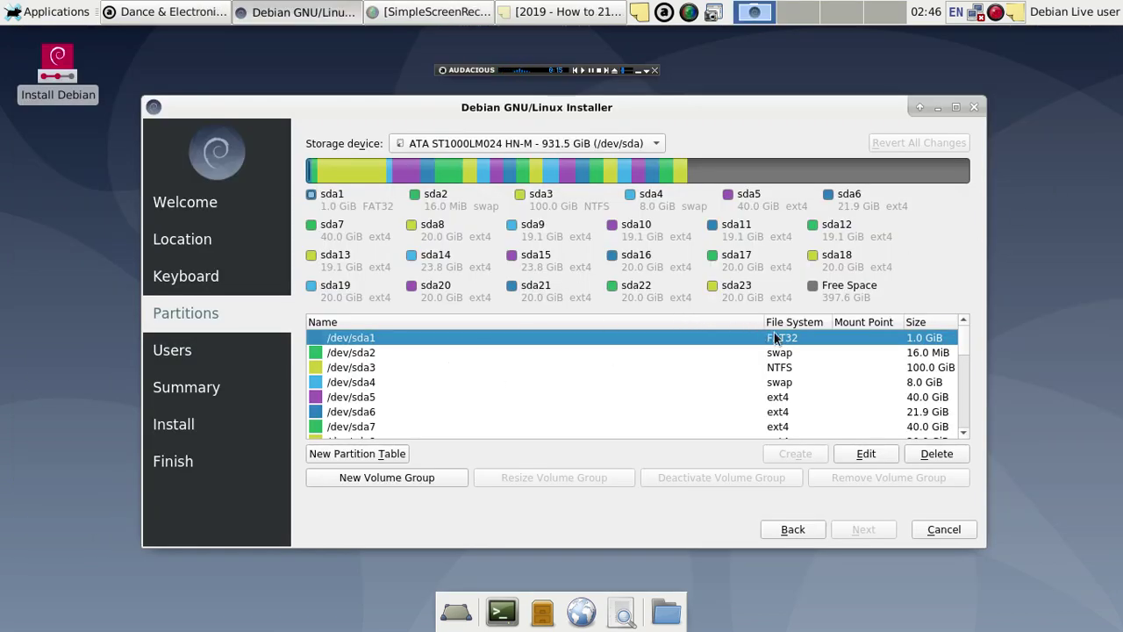
Edit the /dev/sda1 partition, keeping its content, and choose /boot/efi as its mount point.
{"action": "double_click", "coordinate": [592, 344]}
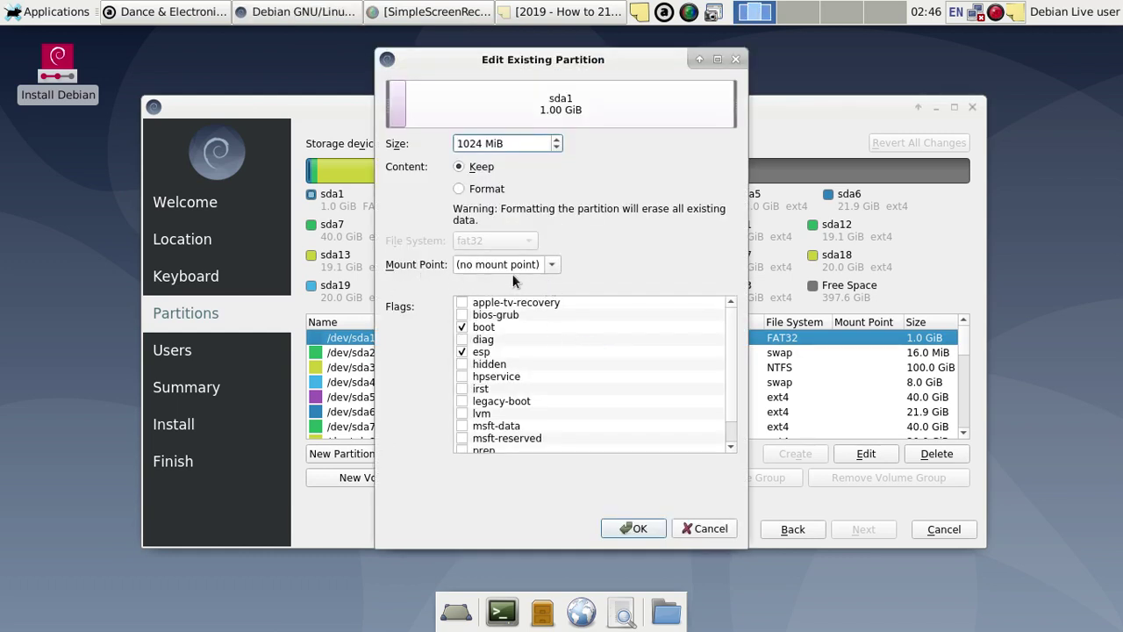
{"action": "left_click", "coordinate": [555, 266]}
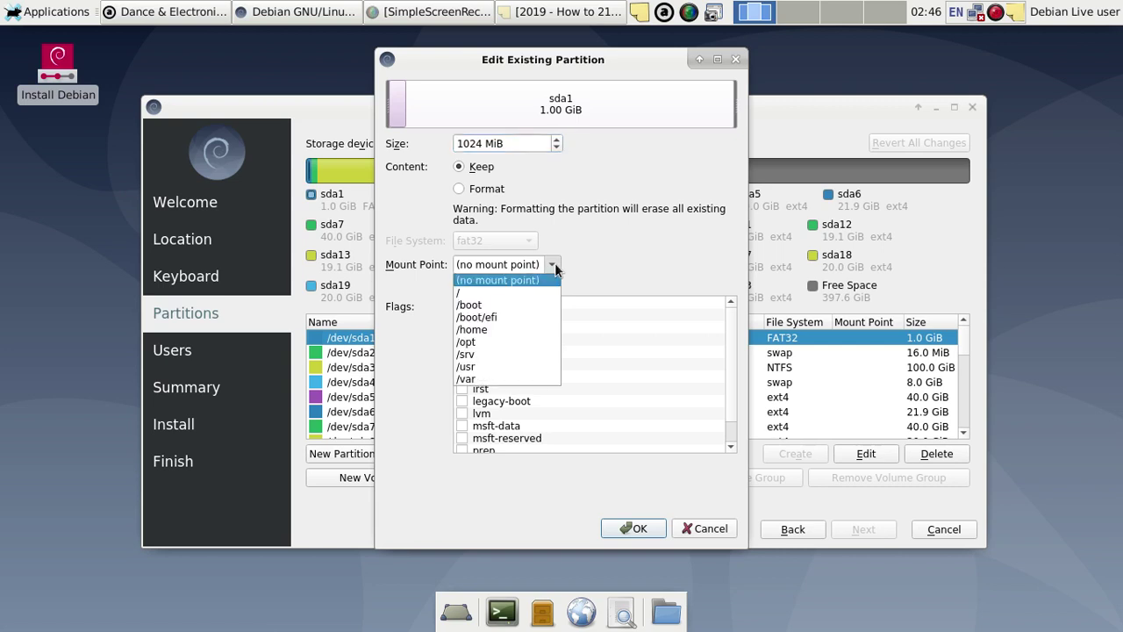
{"action": "left_click", "coordinate": [527, 317]}
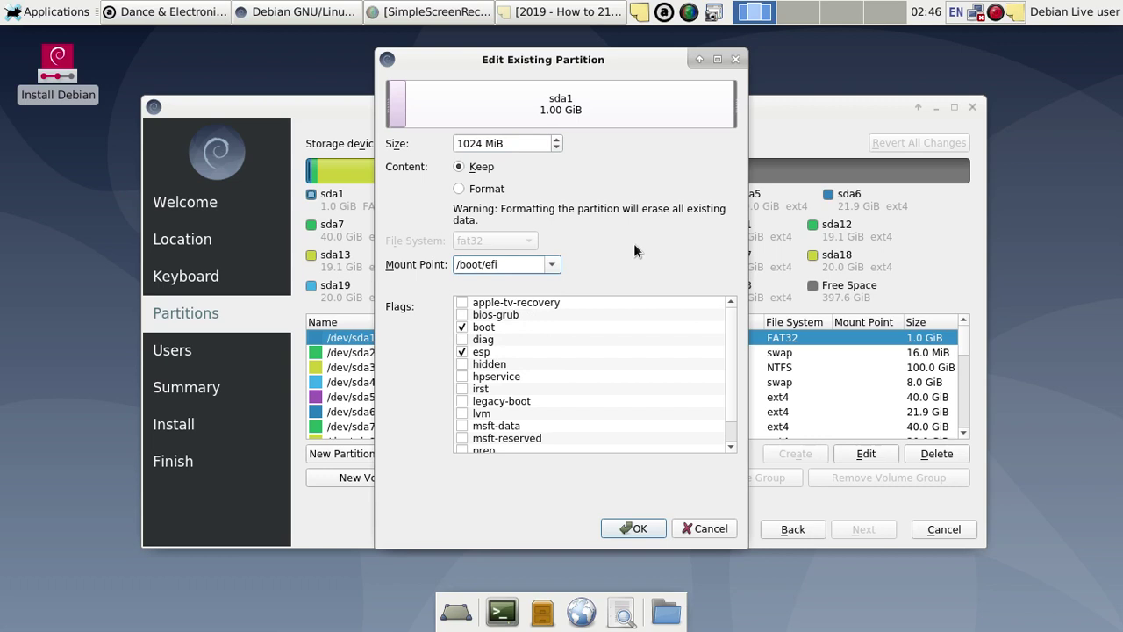
Save a capture of the entire screen with the sda1 settings as 9.png in Pictures and confirm the partition edit.
{"action": "left_click", "coordinate": [716, 15]}
{"action": "key", "text": "Return"}
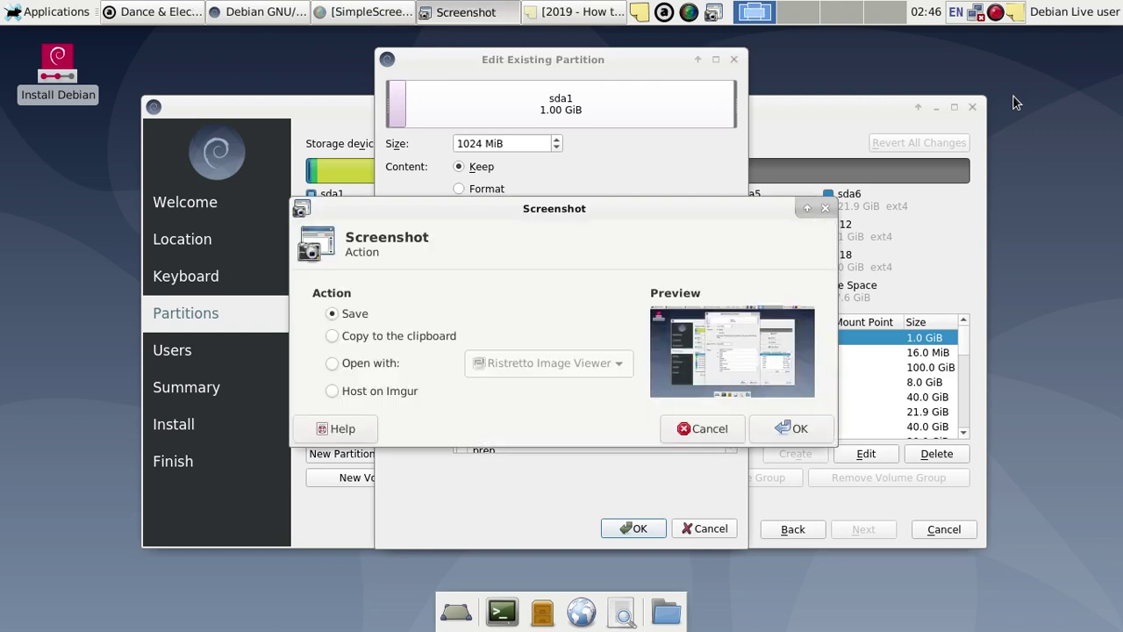
{"action": "key", "text": "Return"}
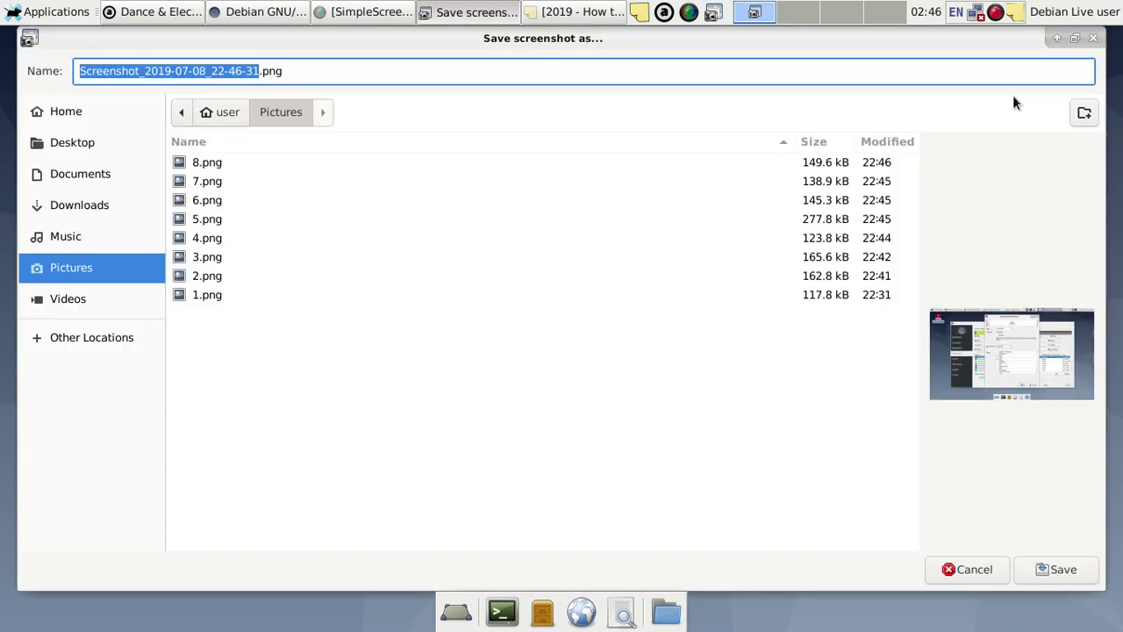
{"action": "type", "text": "9"}
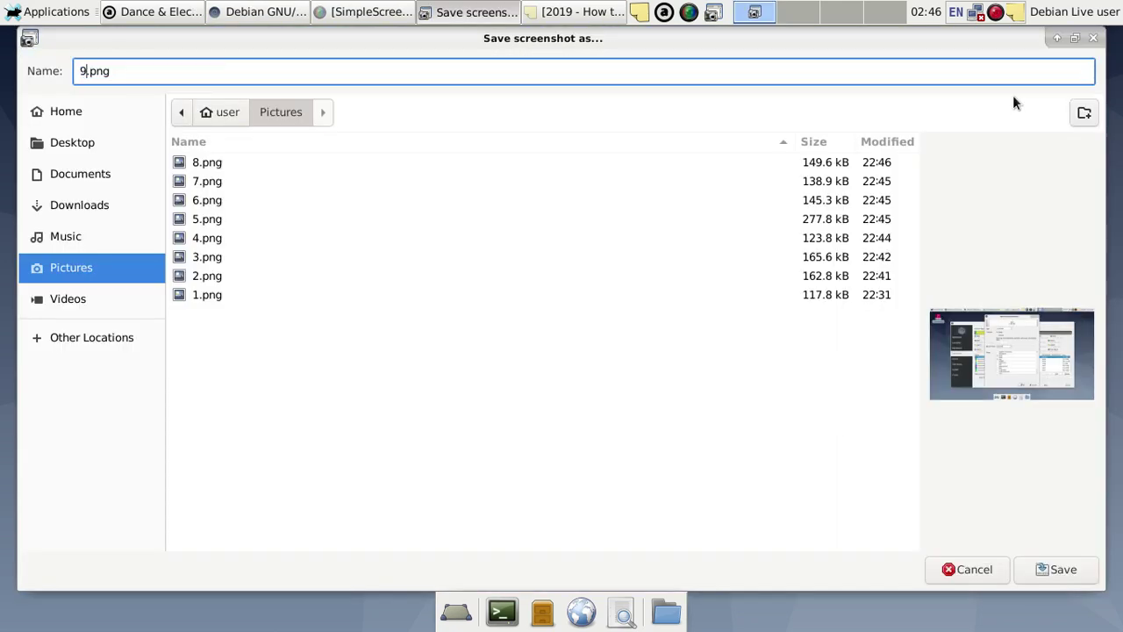
{"action": "key", "text": "Return"}
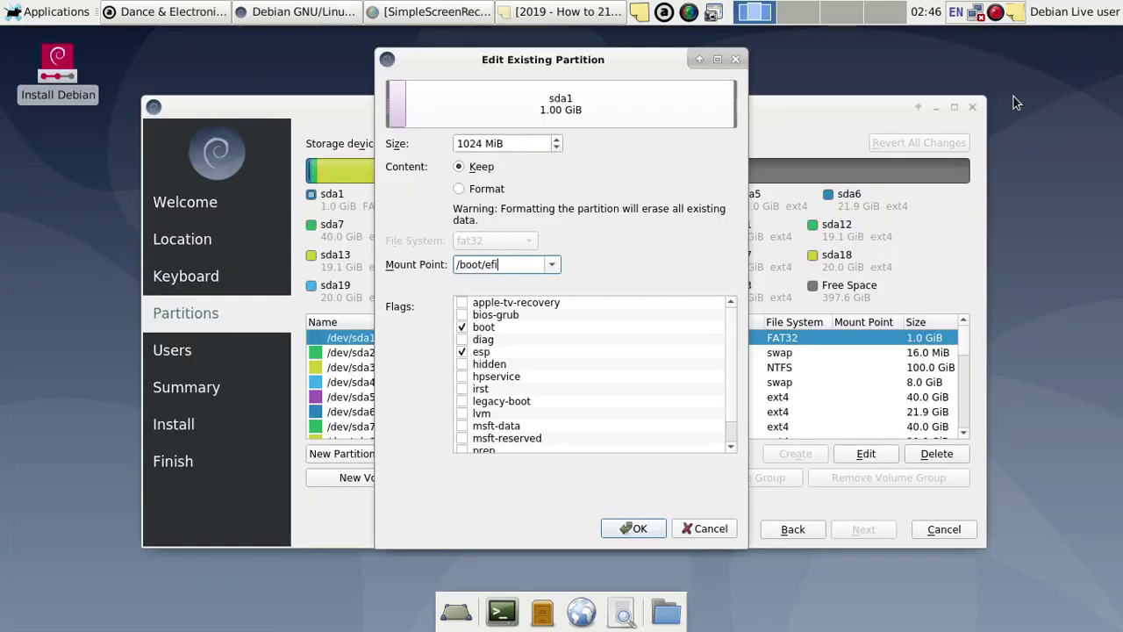
{"action": "left_click", "coordinate": [633, 526]}
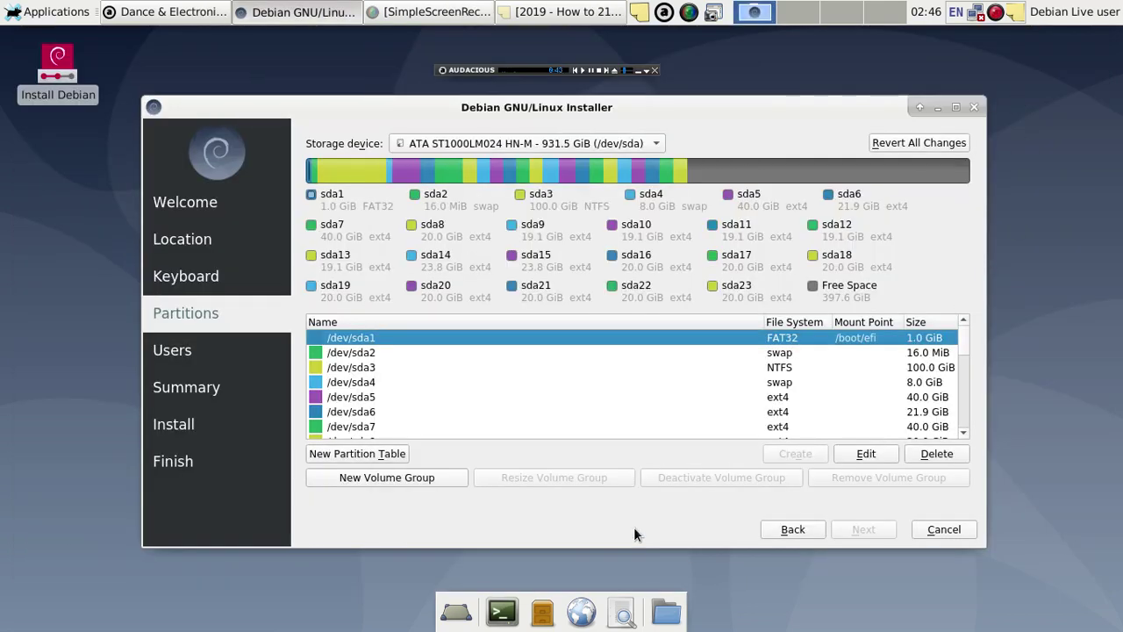
Select the Free Space entry in the partition list and save a capture of the entire screen as 10.png in Pictures.
{"action": "scroll", "coordinate": [558, 396], "scroll_direction": "down", "scroll_amount": 4}
{"action": "scroll", "coordinate": [557, 404], "scroll_direction": "down", "scroll_amount": 2}
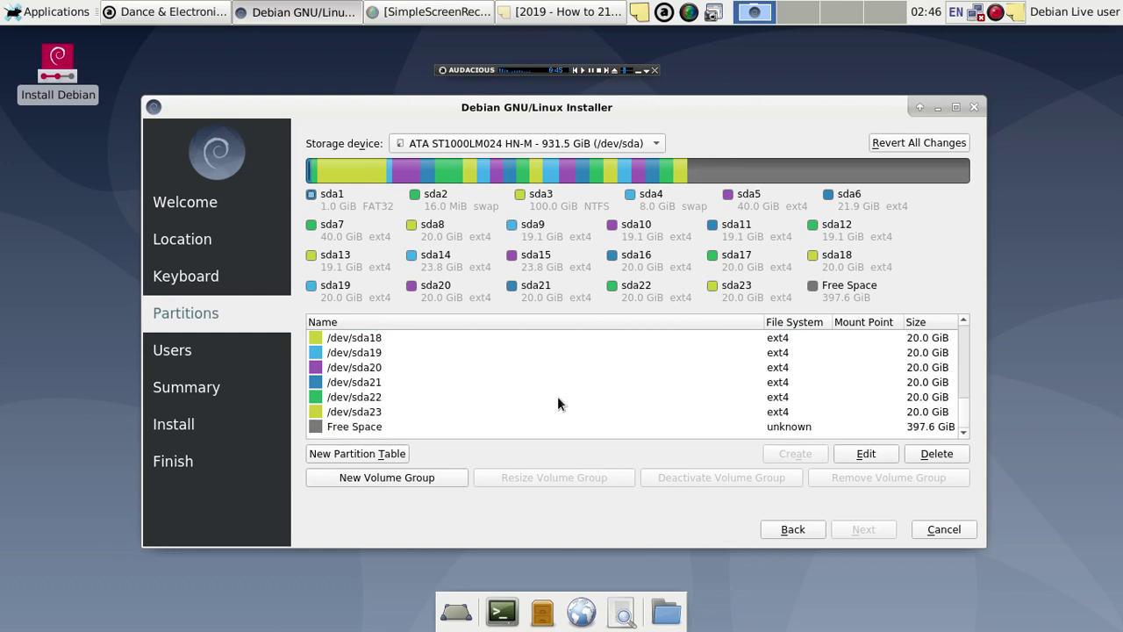
{"action": "left_click", "coordinate": [365, 428]}
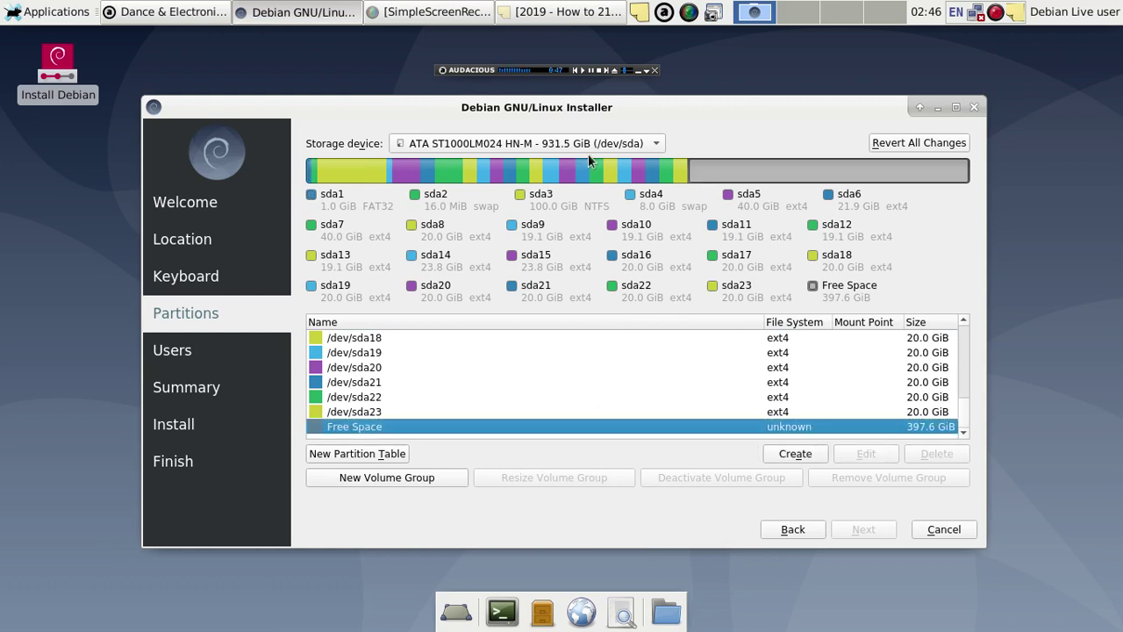
{"action": "key", "text": "Print"}
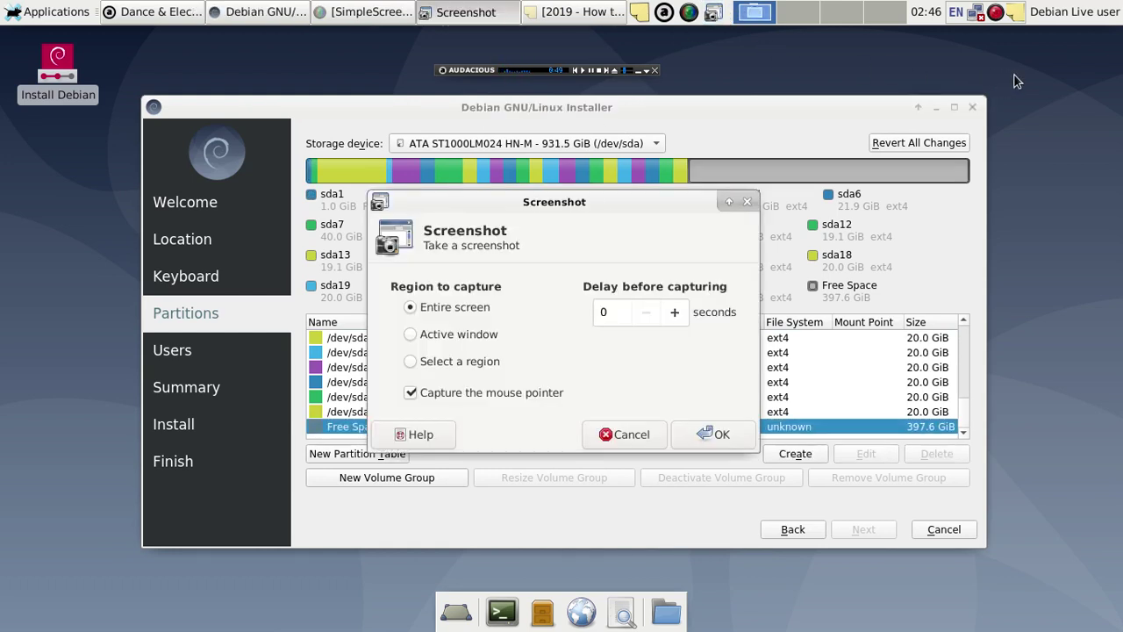
{"action": "key", "text": "Escape"}
{"action": "key", "text": "Print"}
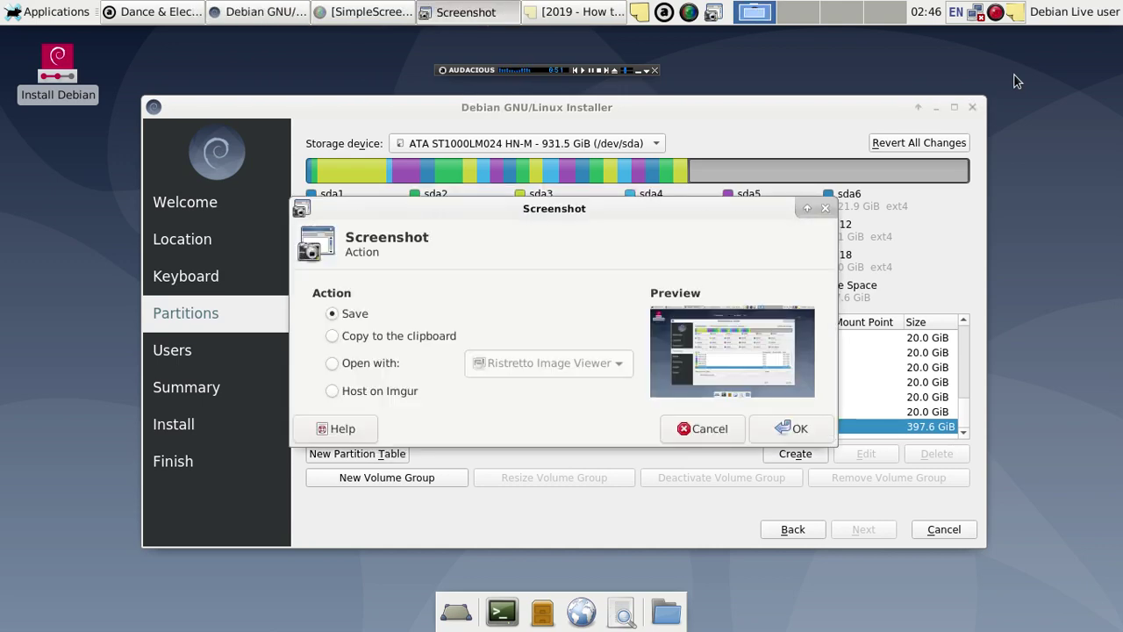
{"action": "key", "text": "Return"}
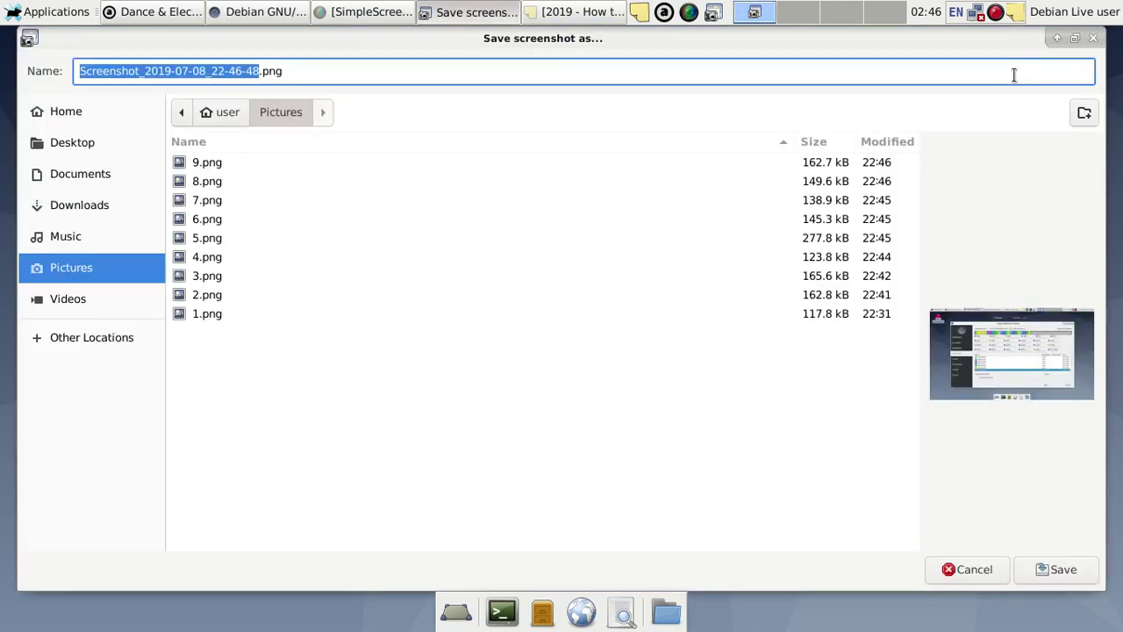
{"action": "type", "text": "10"}
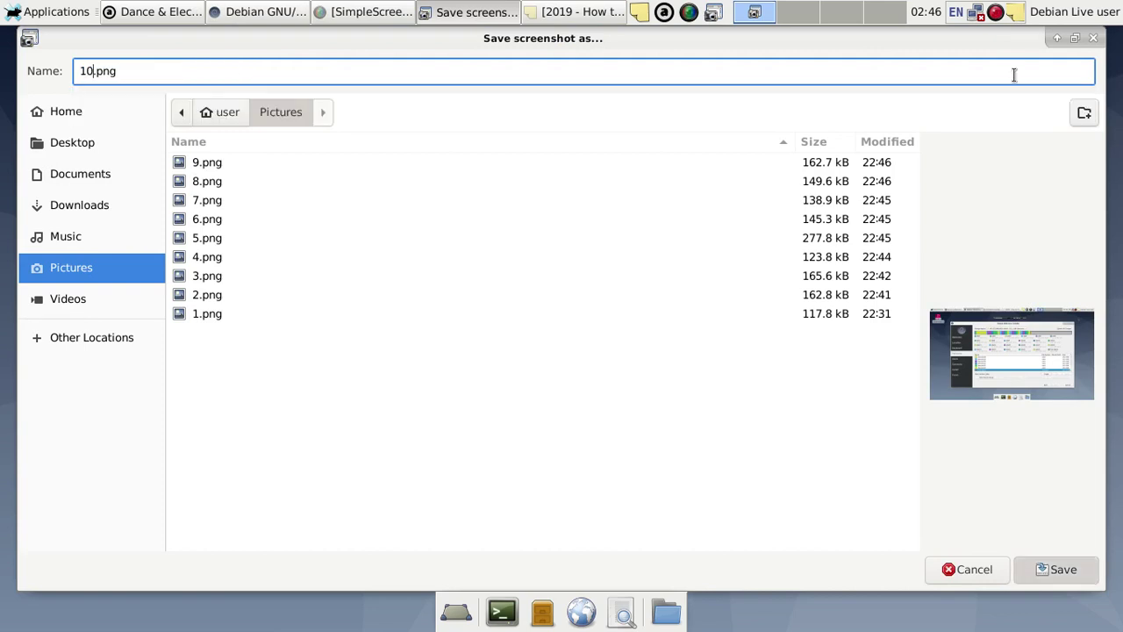
{"action": "key", "text": "Return"}
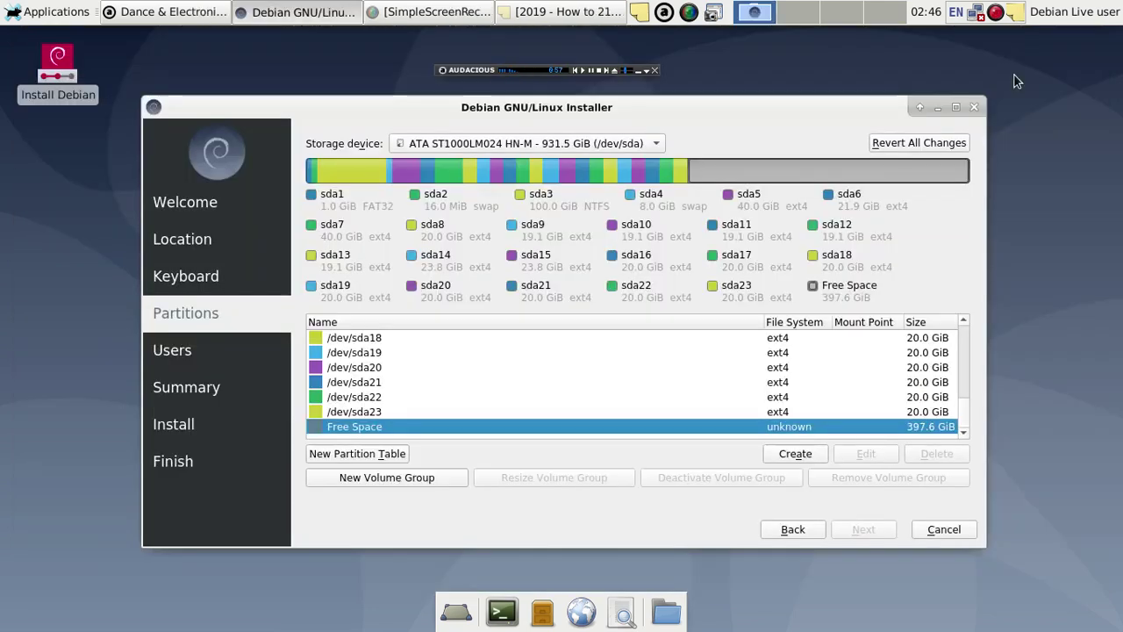
Set up a new 20480 MiB ext4 partition in the free space with / as its mount point.
{"action": "double_click", "coordinate": [463, 426]}
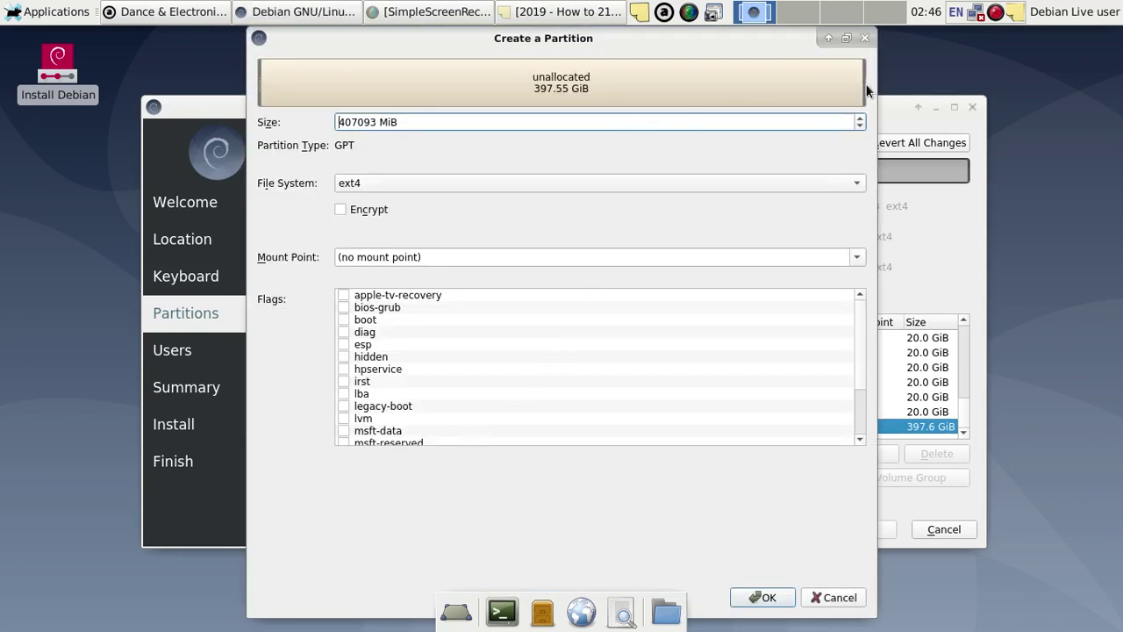
{"action": "left_click_drag", "start_coordinate": [865, 80], "coordinate": [317, 33]}
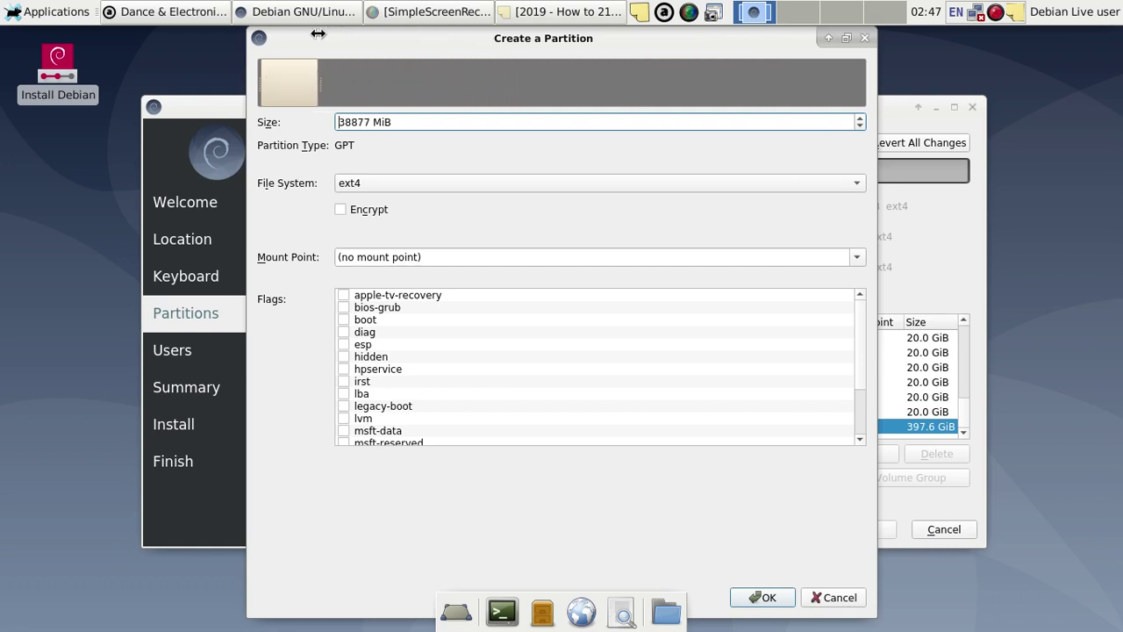
{"action": "double_click", "coordinate": [361, 121]}
{"action": "type", "text": "20480"}
{"action": "left_click", "coordinate": [859, 256]}
{"action": "left_click", "coordinate": [835, 283]}
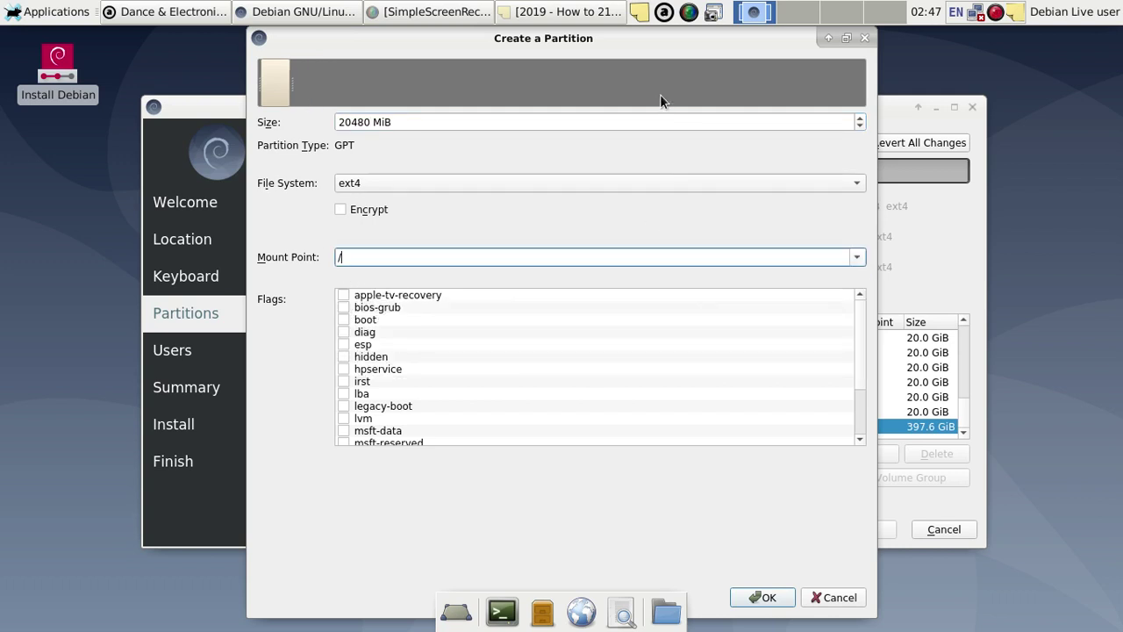
Save a capture of the entire screen with the new partition's settings as 11.png in Pictures and confirm the partition's creation.
{"action": "left_click", "coordinate": [715, 13]}
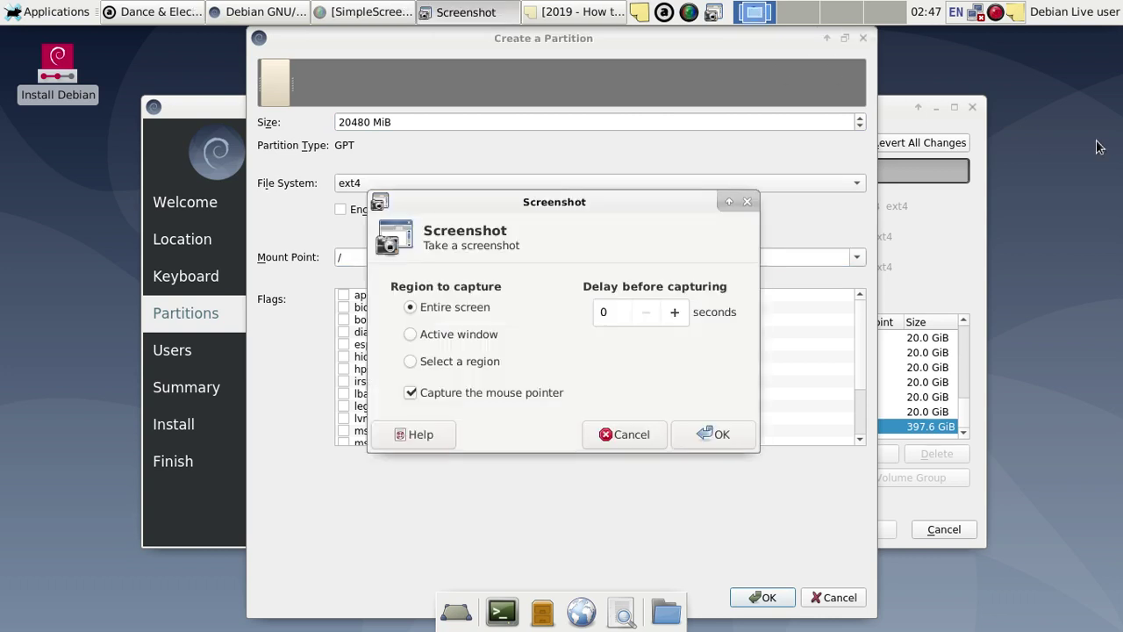
{"action": "key", "text": "Return"}
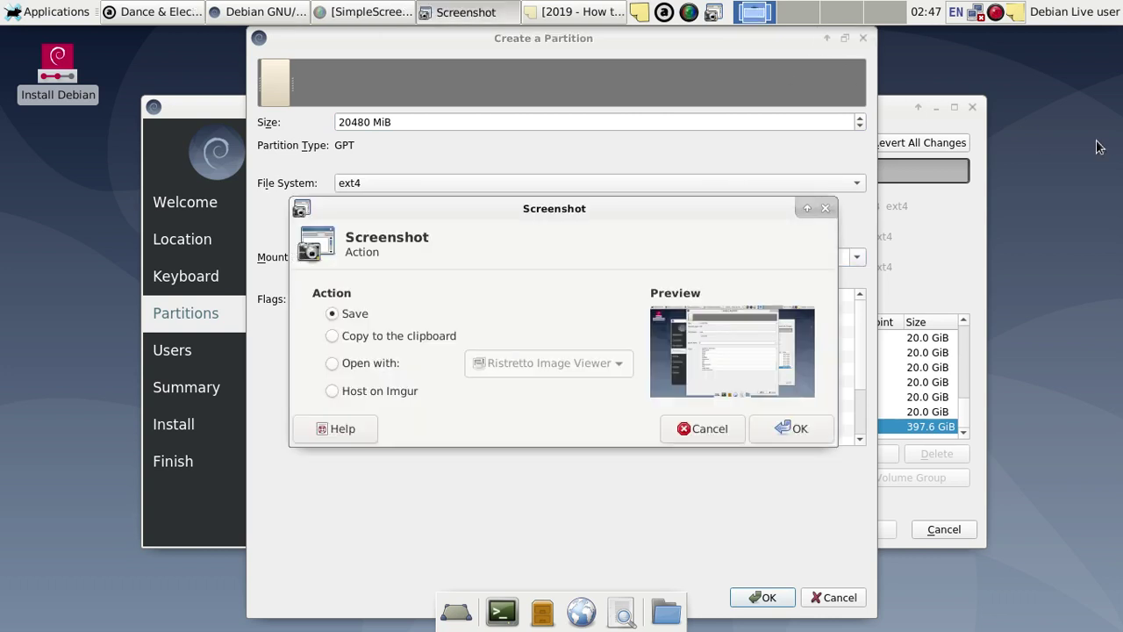
{"action": "key", "text": "Return"}
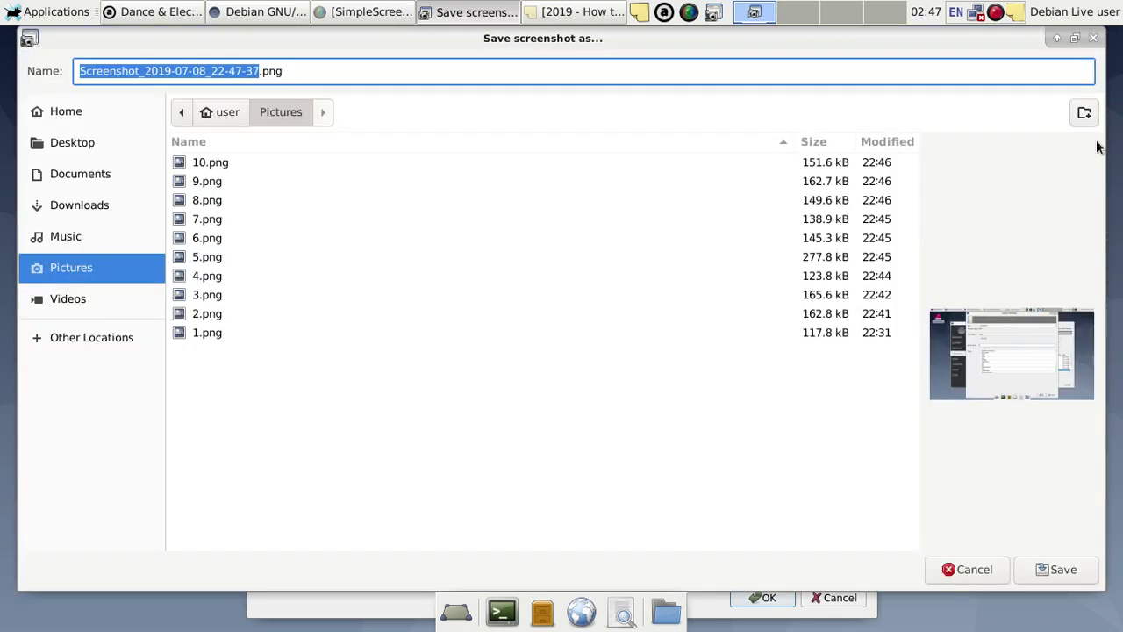
{"action": "type", "text": "11"}
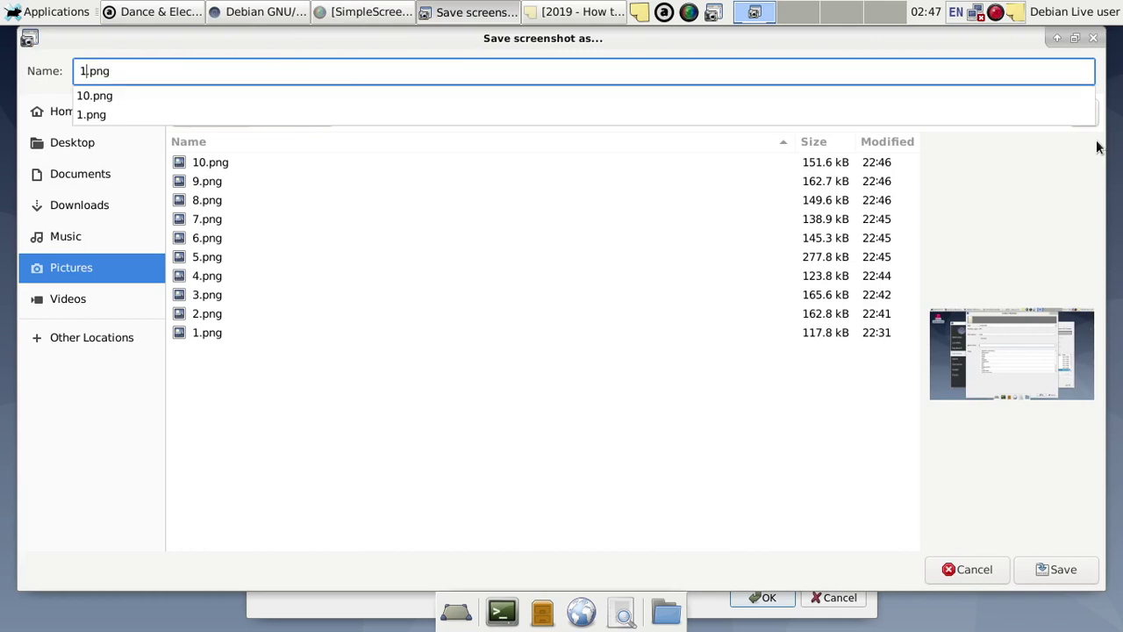
{"action": "key", "text": "Return"}
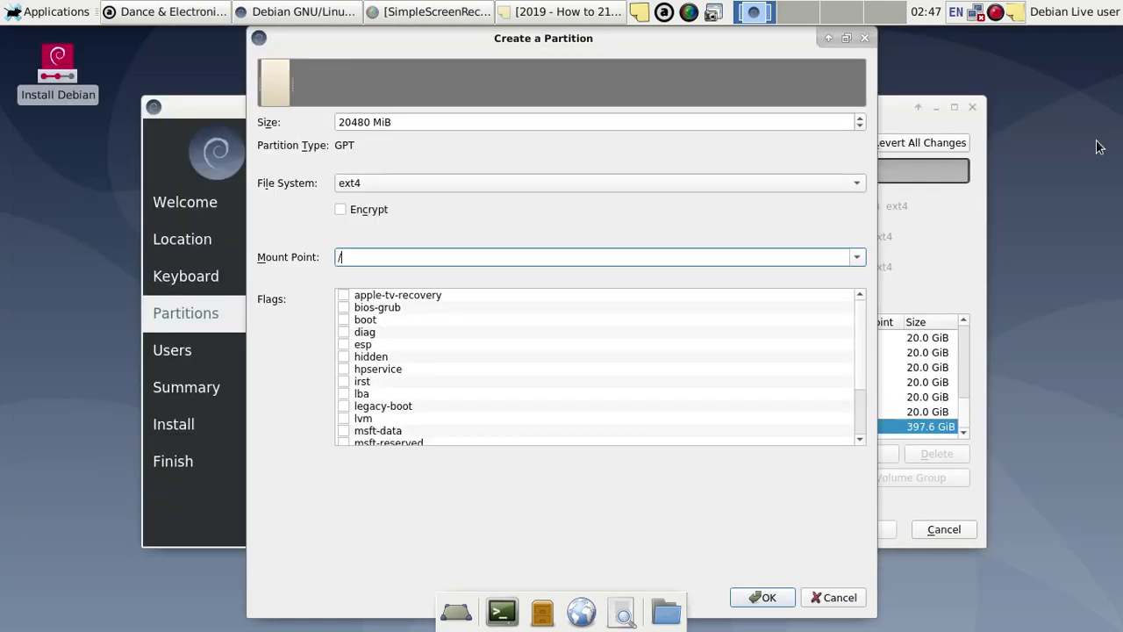
{"action": "left_click", "coordinate": [768, 599]}
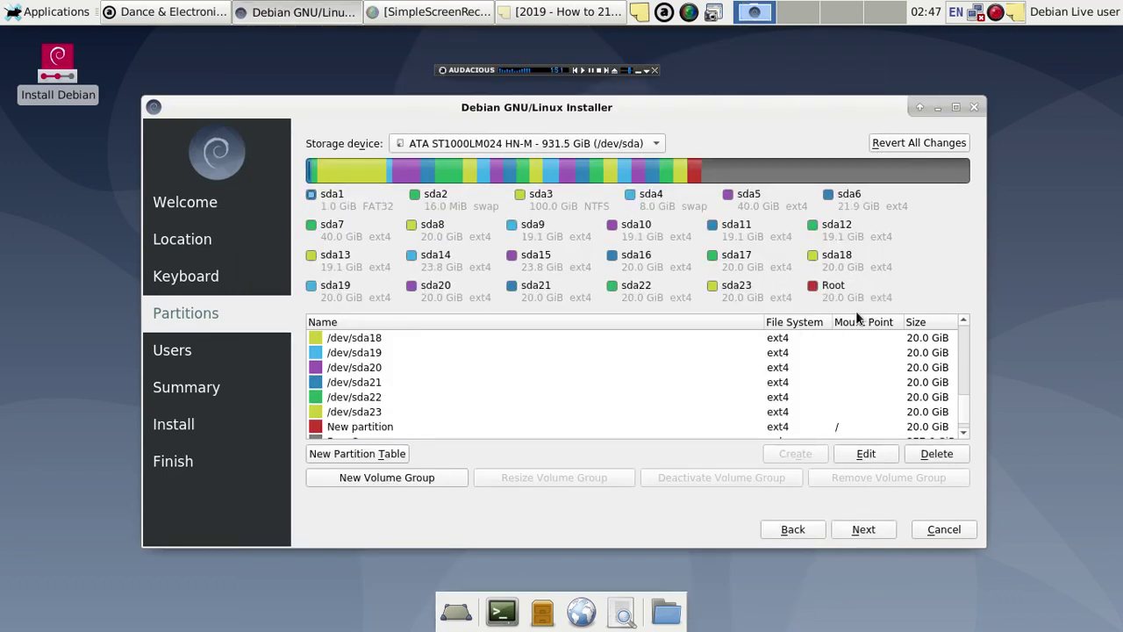
Select the new root partition in the list and save a capture of the entire screen as 12.png in Pictures.
{"action": "left_click", "coordinate": [346, 428]}
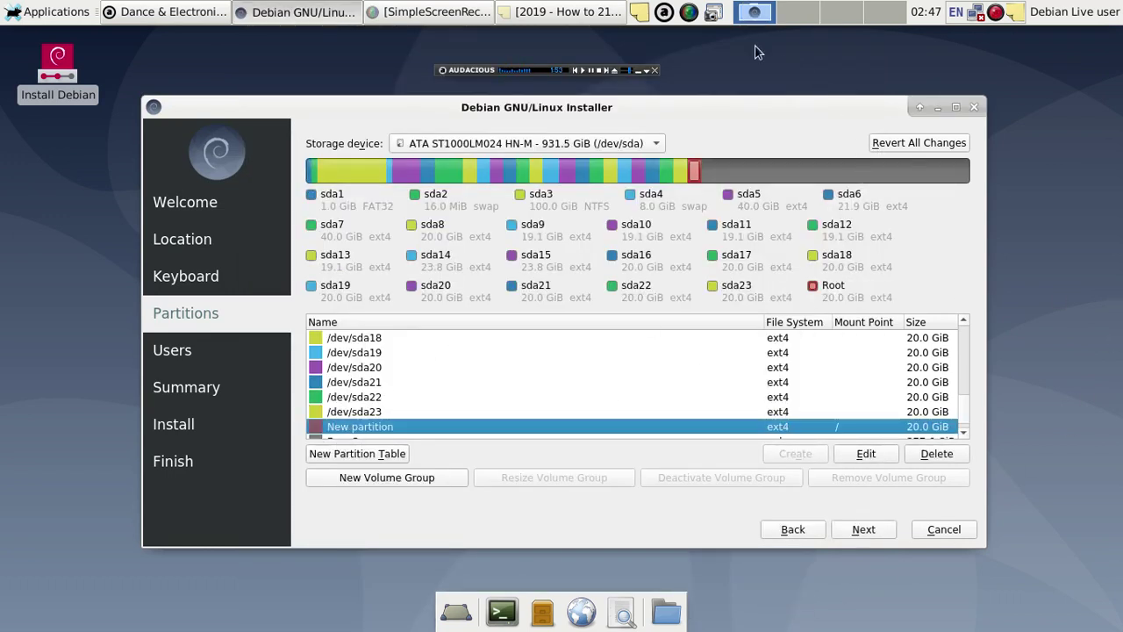
{"action": "left_click", "coordinate": [714, 13]}
{"action": "left_click", "coordinate": [716, 434]}
{"action": "key", "text": "Return"}
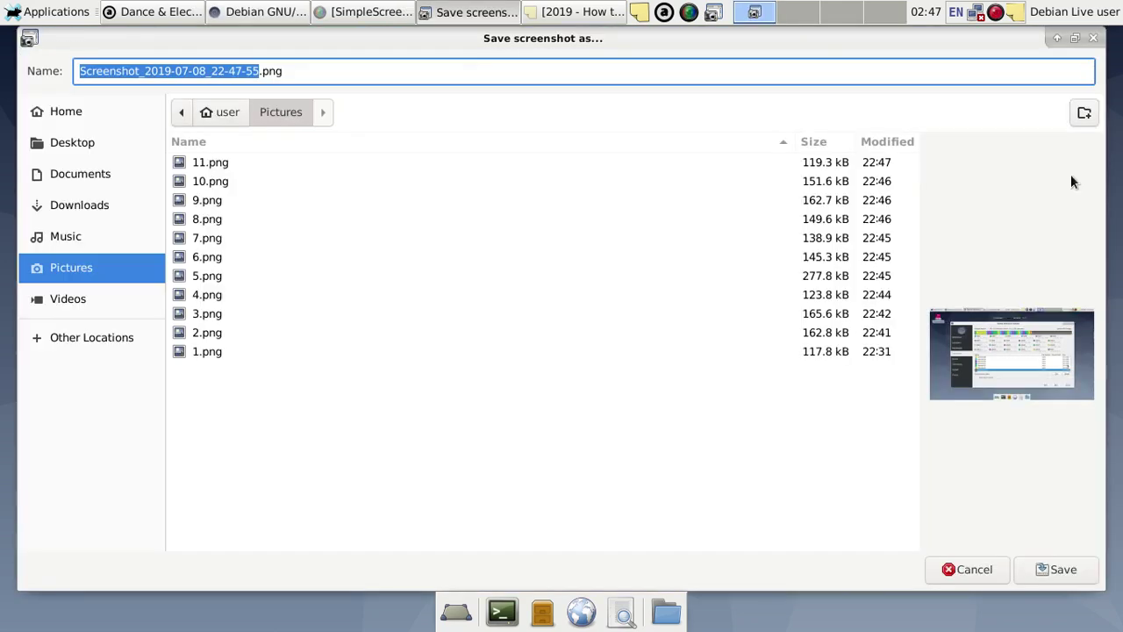
{"action": "type", "text": "12"}
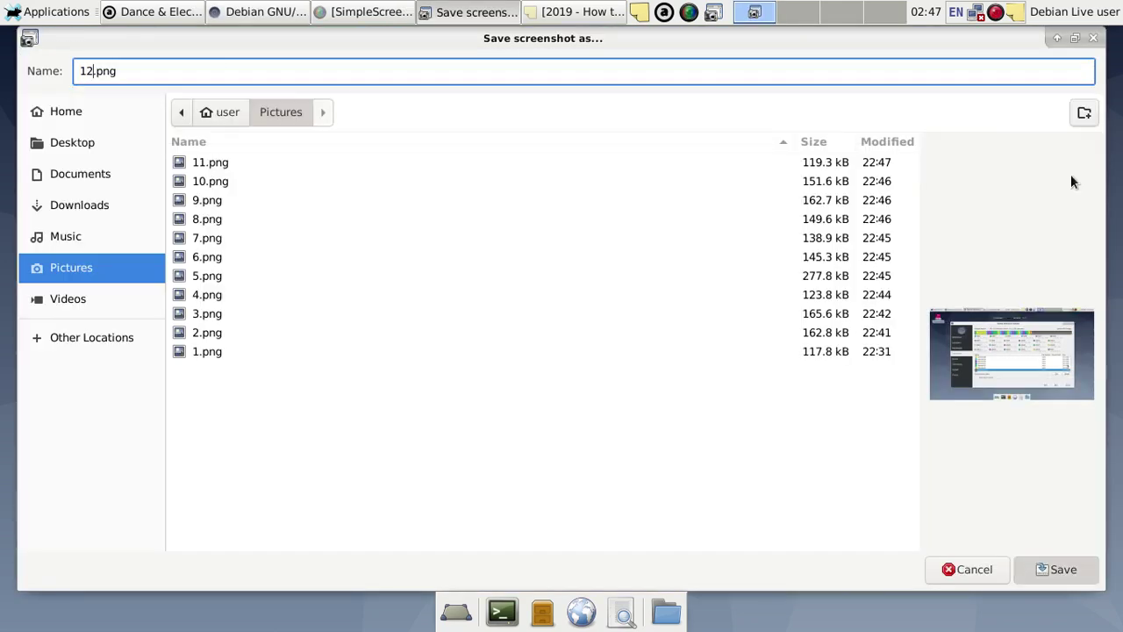
{"action": "key", "text": "Return"}
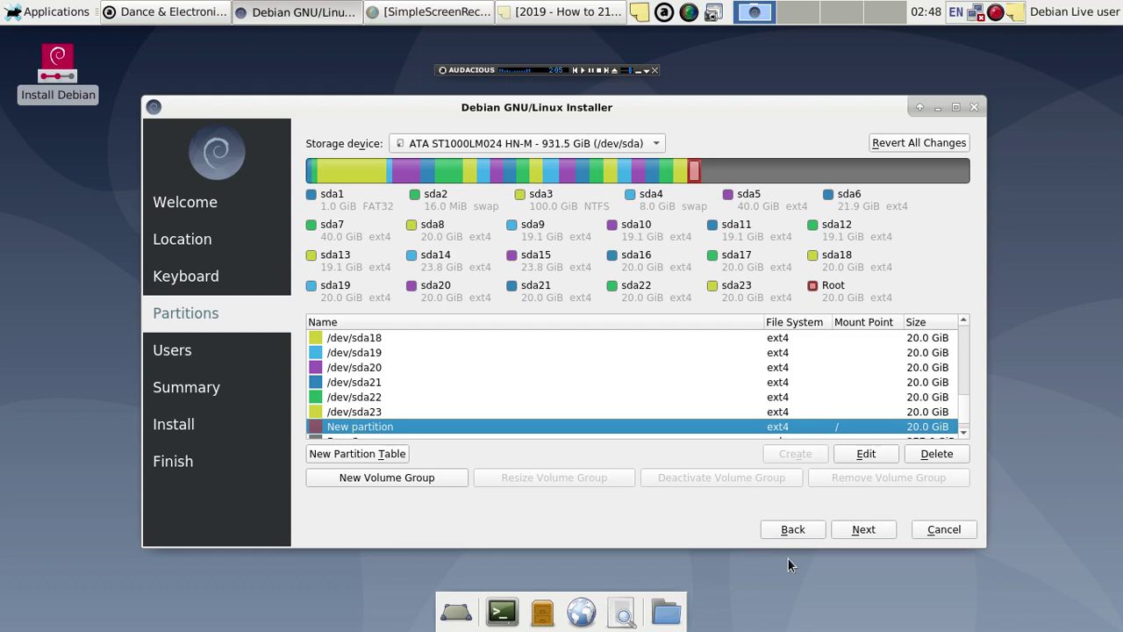
Continue to the Users page and place the cursor in the computer name field.
{"action": "left_click", "coordinate": [863, 530]}
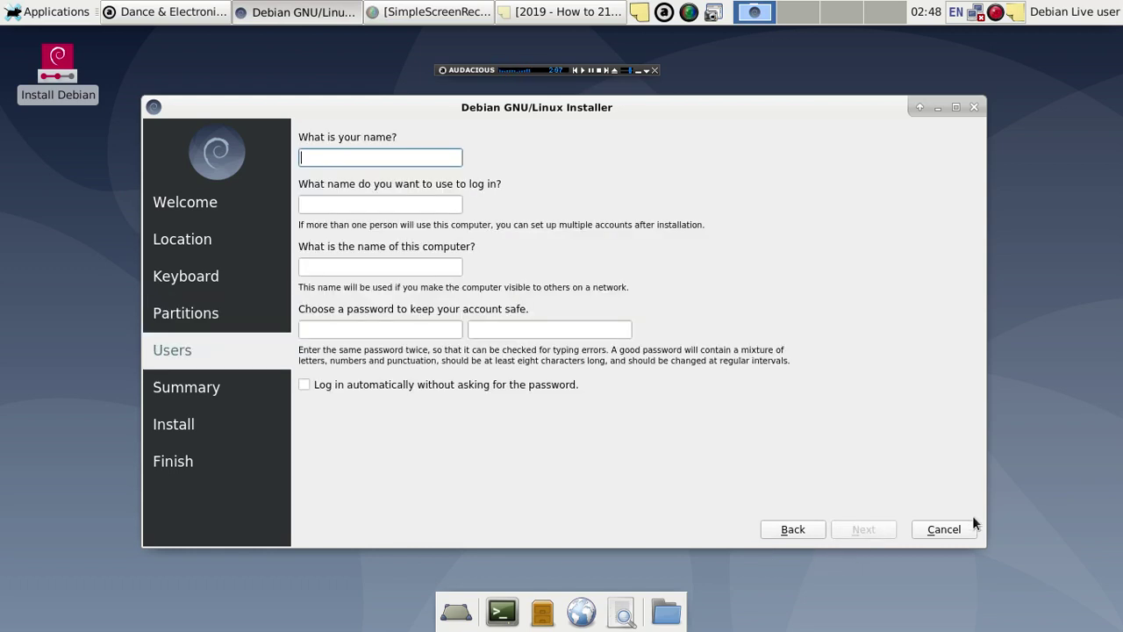
{"action": "left_click", "coordinate": [316, 261]}
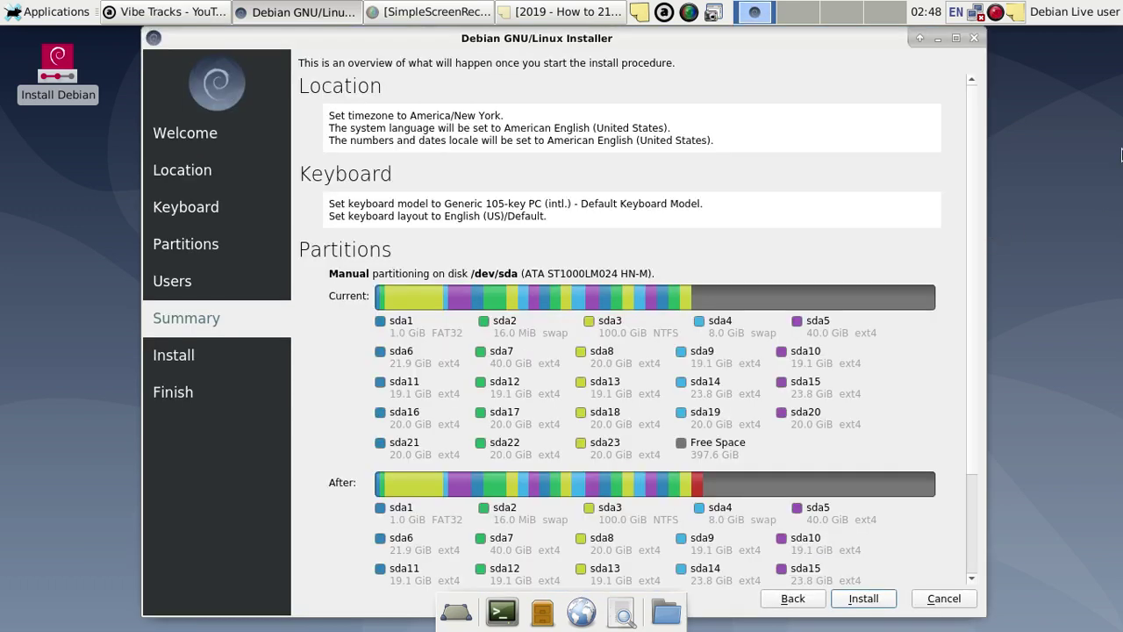
Maximize the installer to show the planned partition changes in the summary, and bring the Audacious player forward beside the Keyboard section.
{"action": "left_click", "coordinate": [955, 39]}
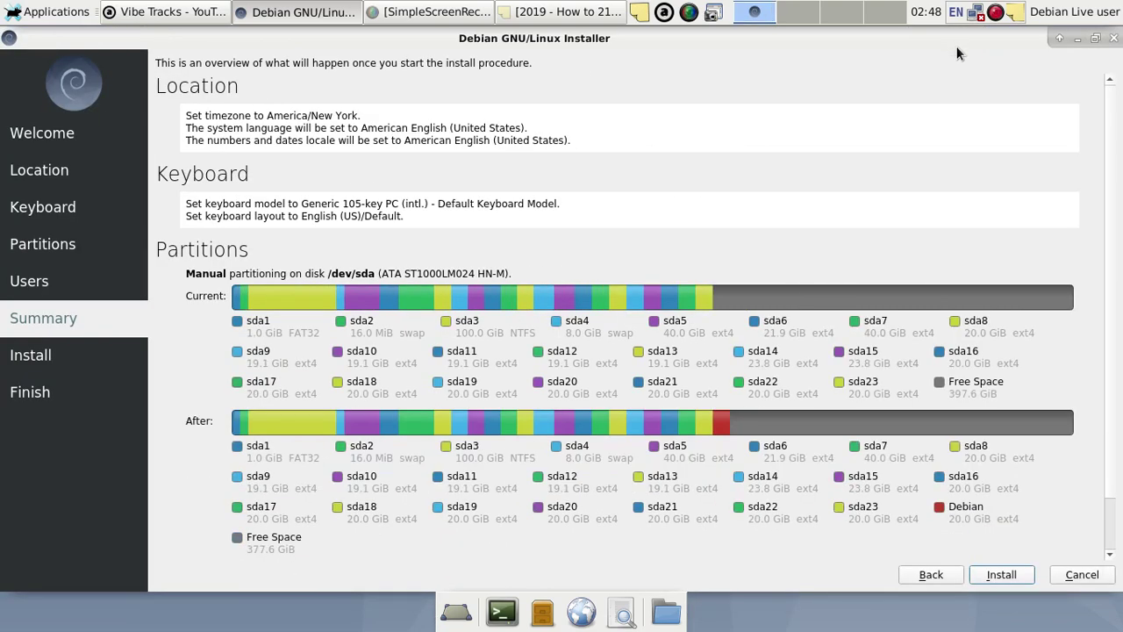
{"action": "scroll", "coordinate": [946, 105], "scroll_direction": "down", "scroll_amount": 1}
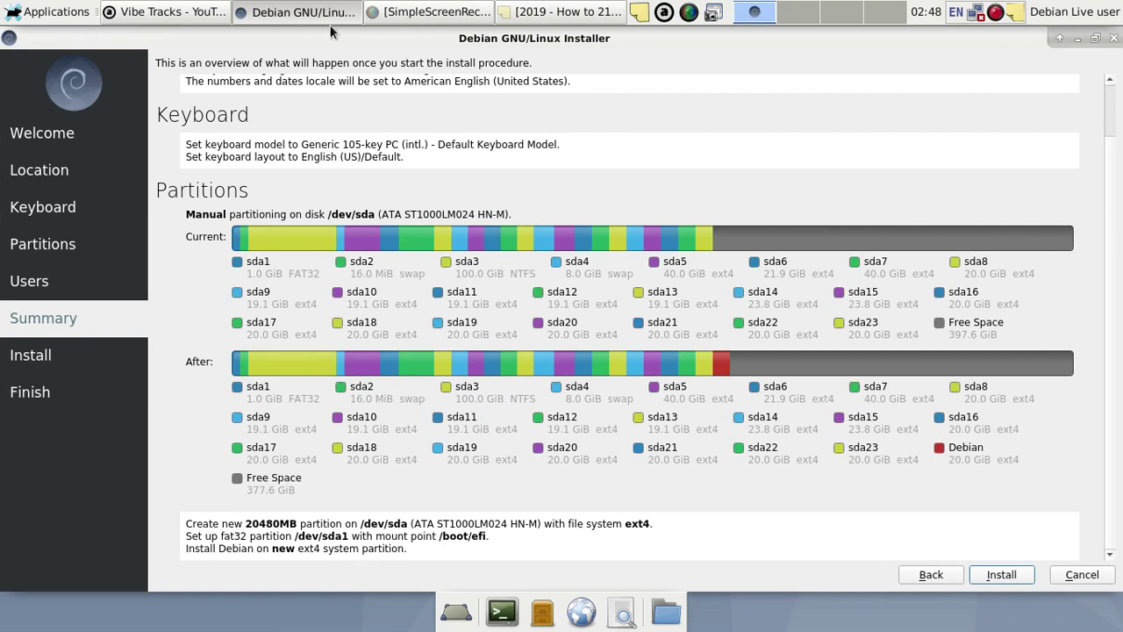
{"action": "left_click", "coordinate": [175, 13]}
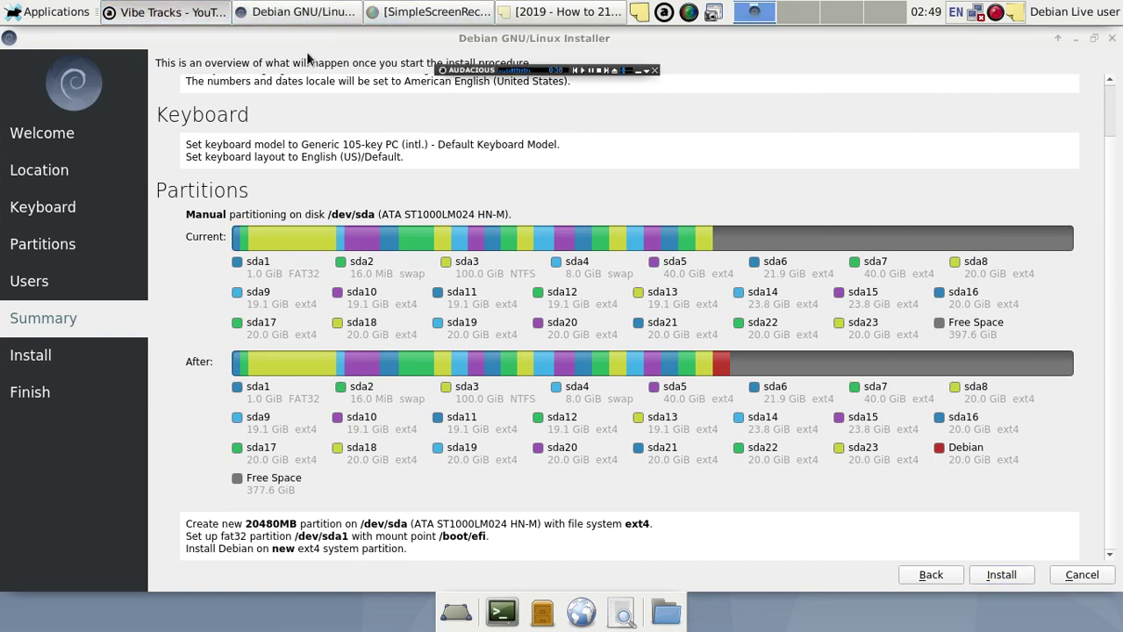
{"action": "left_click_drag", "start_coordinate": [479, 76], "coordinate": [748, 113]}
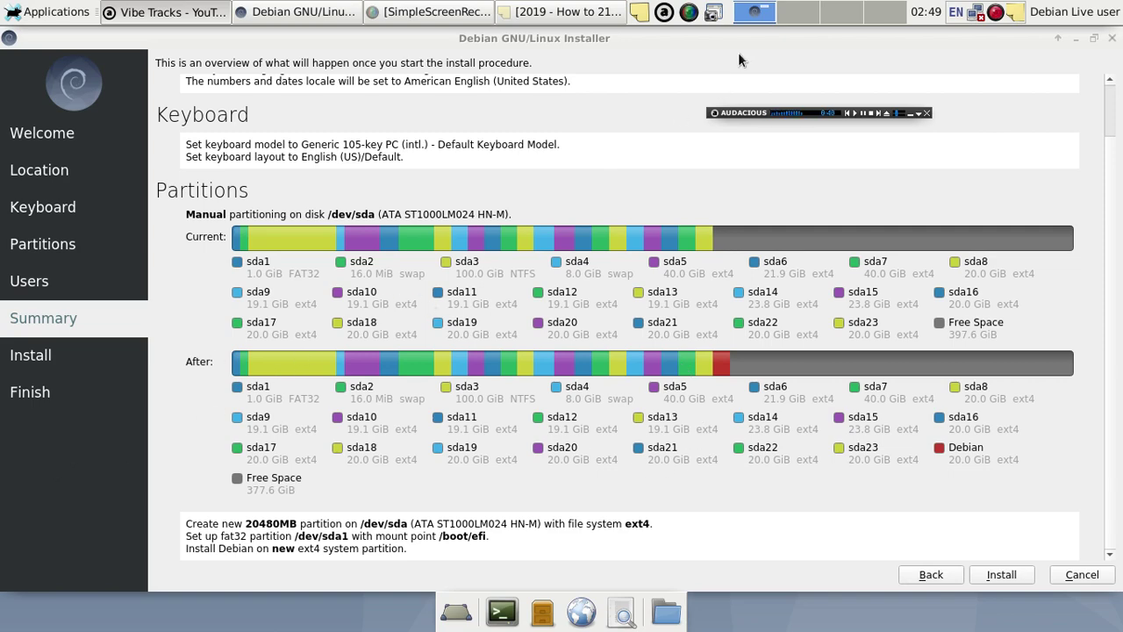
Save a capture of the entire screen with the installation summary as 13.png in Pictures.
{"action": "left_click", "coordinate": [713, 12]}
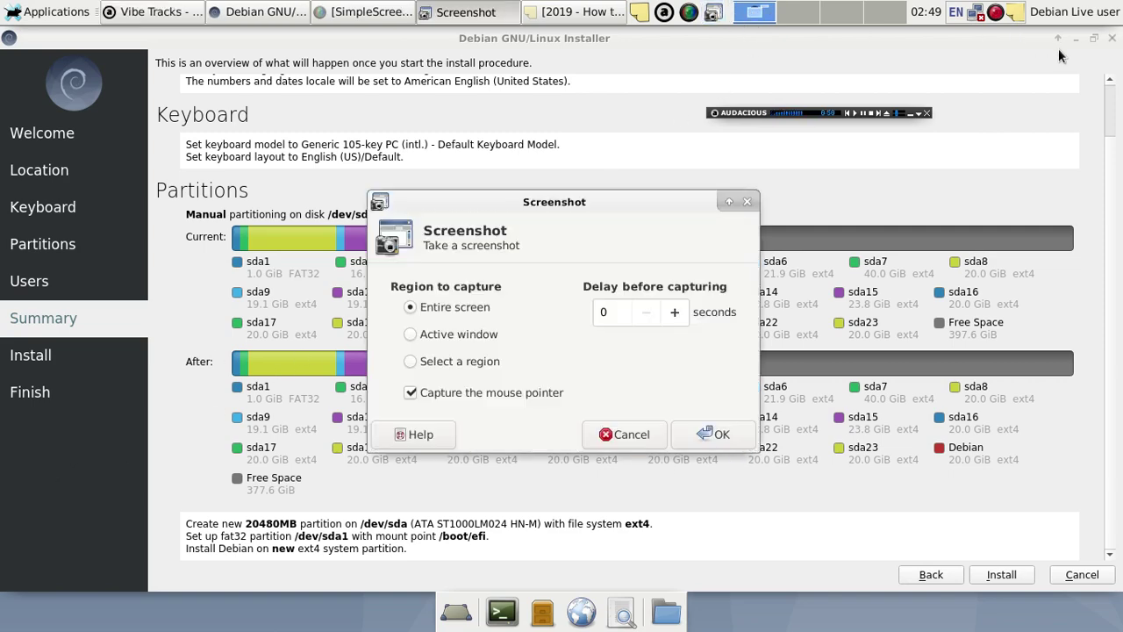
{"action": "key", "text": "Return"}
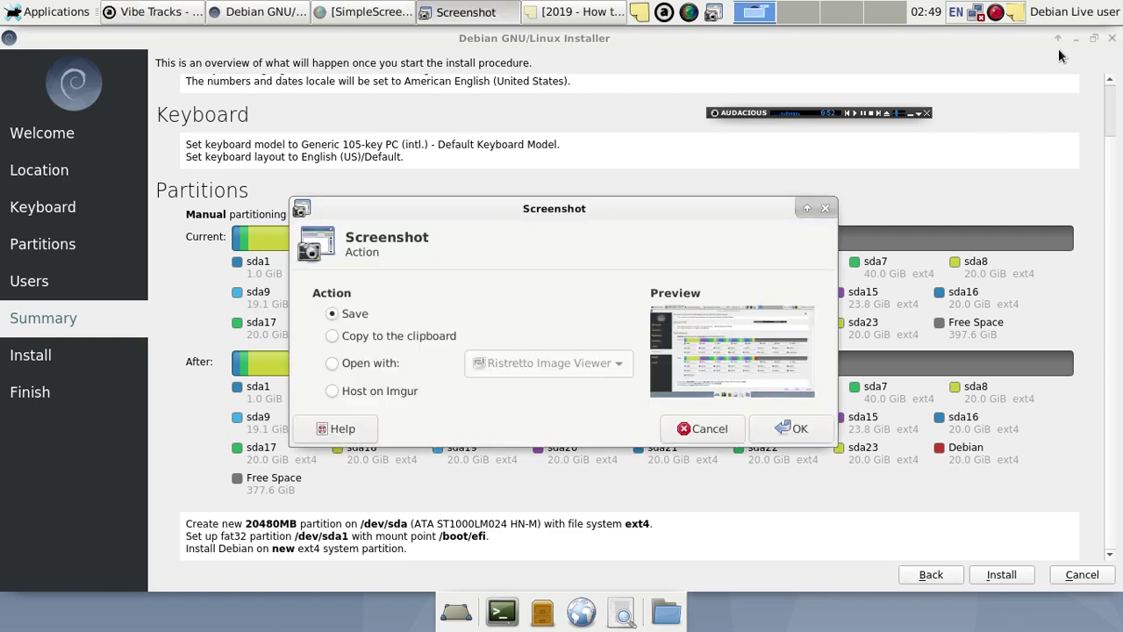
{"action": "key", "text": "Return"}
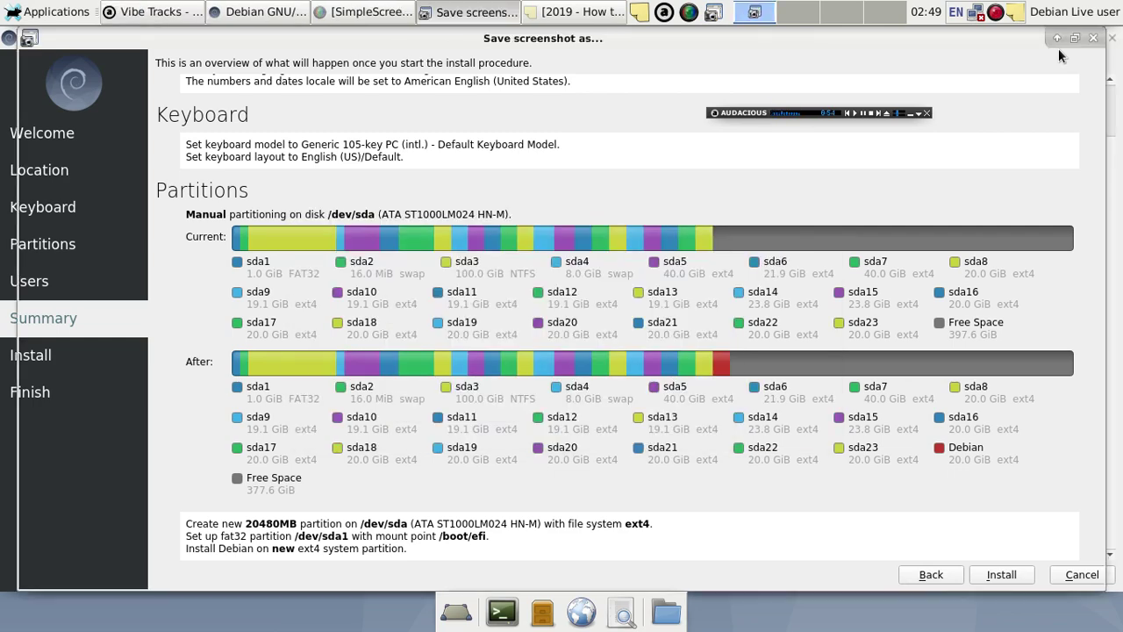
{"action": "type", "text": "13"}
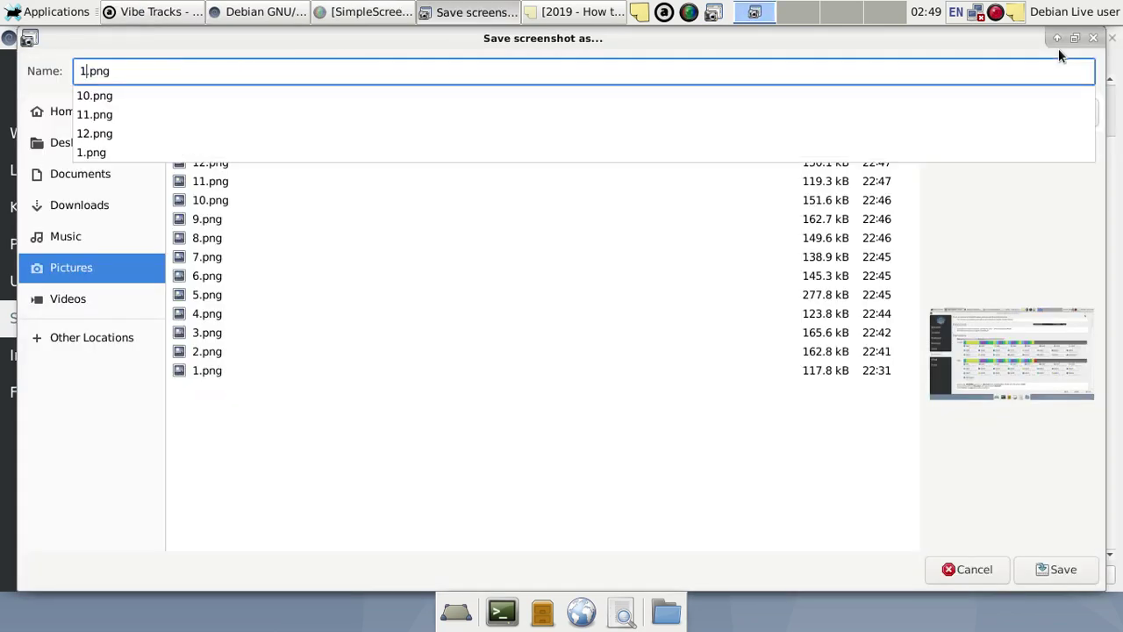
{"action": "key", "text": "Return"}
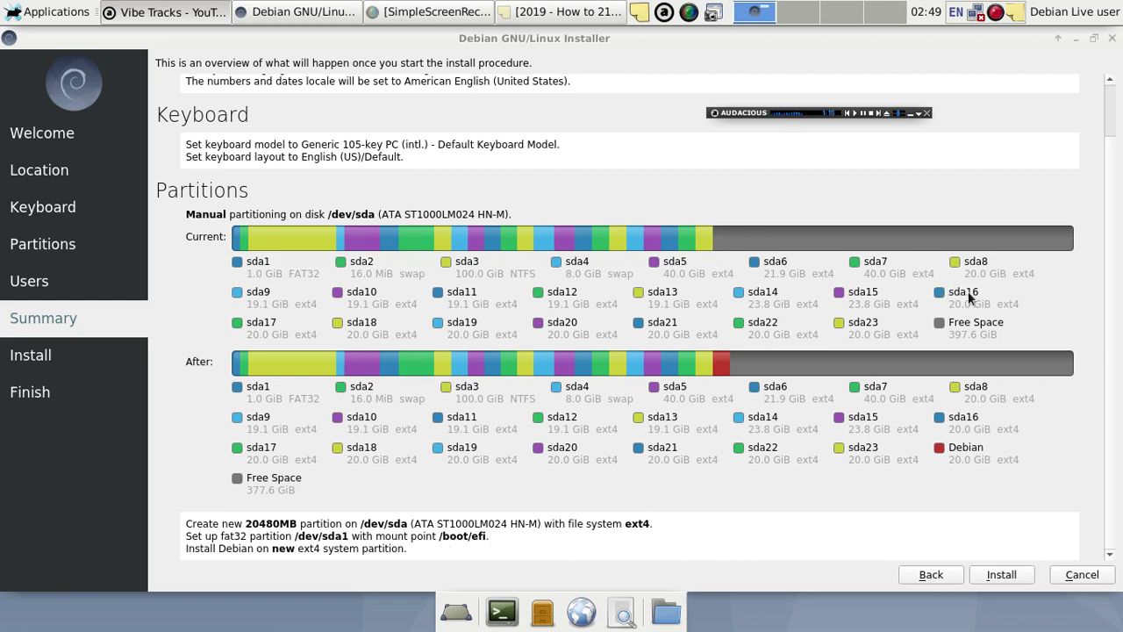
Start the Debian installation and place the Audacious player just above the laptop picture on the progress page.
{"action": "left_click", "coordinate": [1014, 576]}
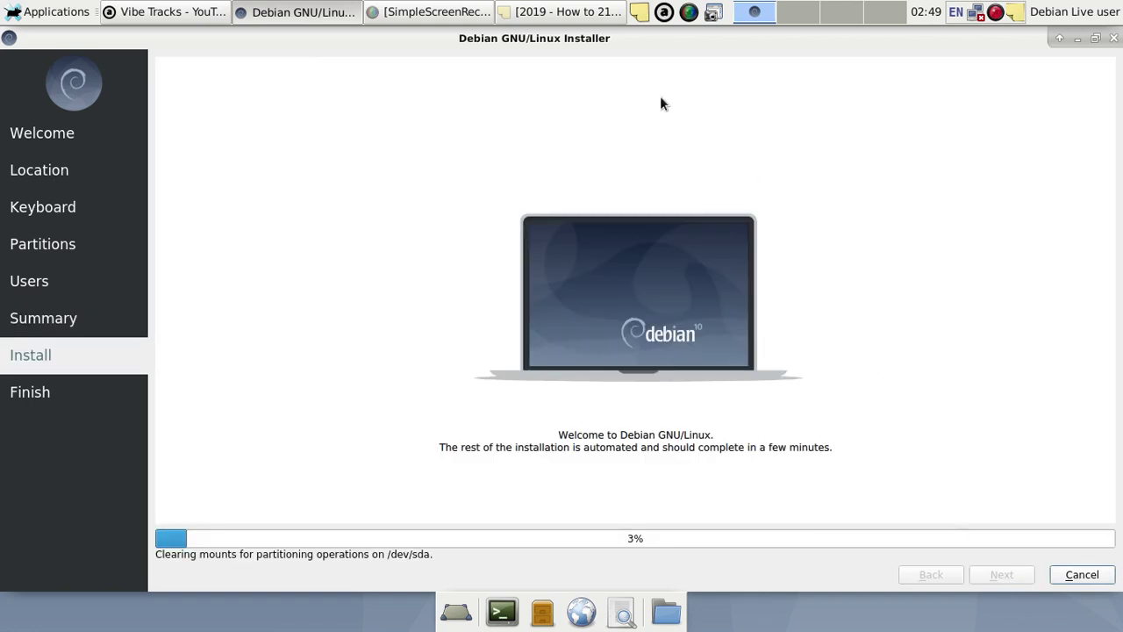
{"action": "left_click", "coordinate": [171, 14]}
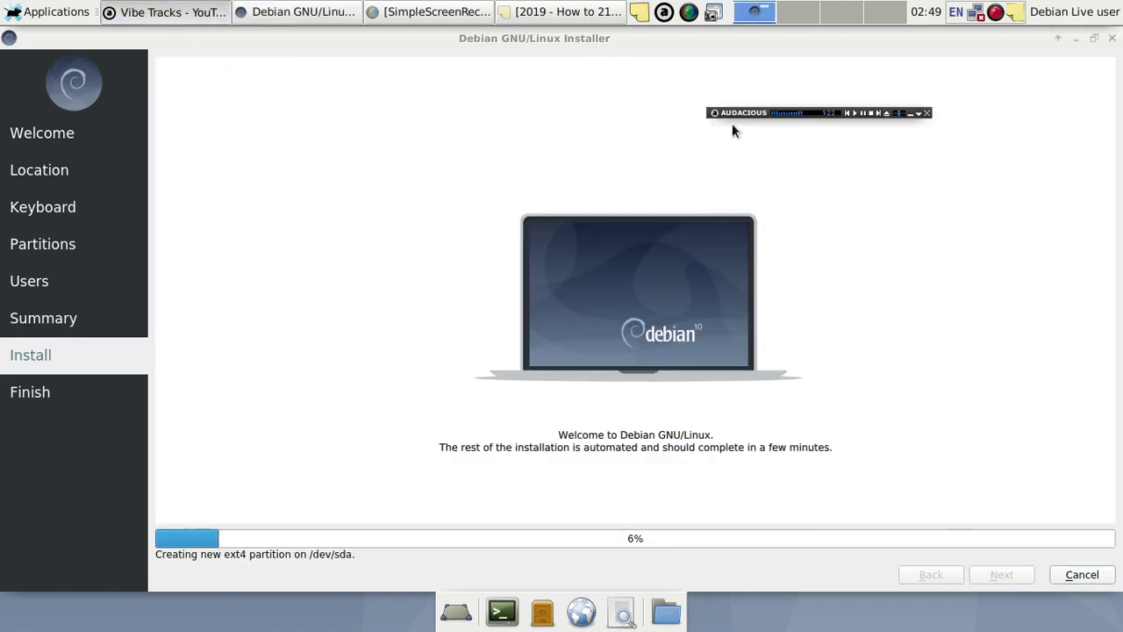
{"action": "mouse_move", "coordinate": [761, 110]}
{"action": "left_mouse_down"}
{"action": "mouse_move", "coordinate": [601, 140]}
{"action": "mouse_move", "coordinate": [560, 176]}
{"action": "mouse_move", "coordinate": [561, 190]}
{"action": "left_mouse_up"}
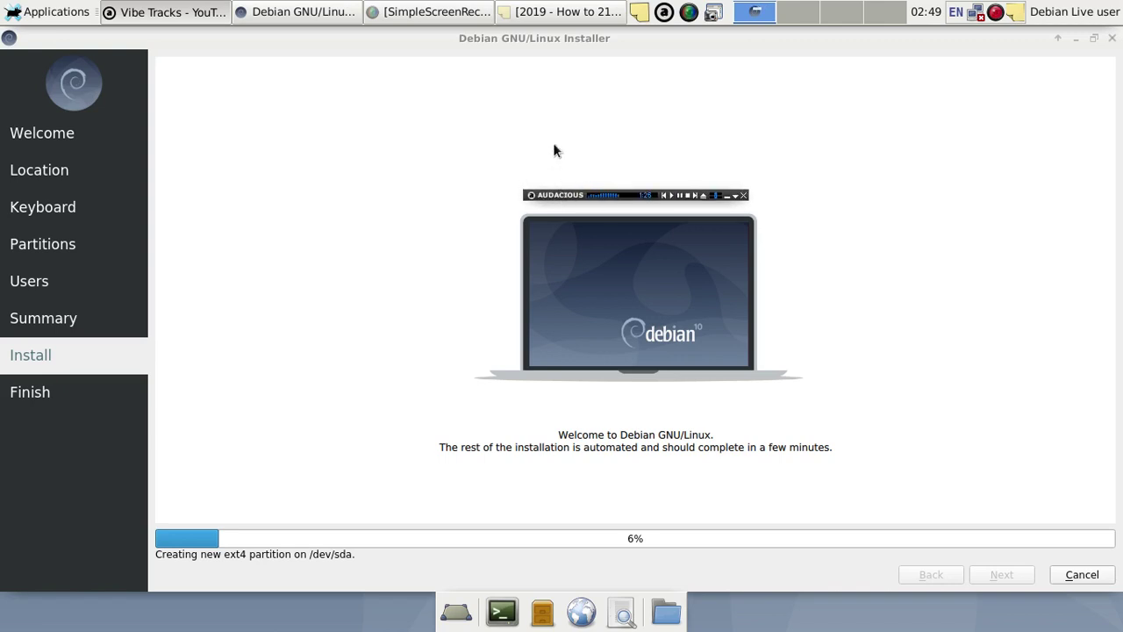
Save a capture of the entire screen with the installation progress, using a 1-second delay, as 14.png in Pictures.
{"action": "left_click", "coordinate": [716, 15]}
{"action": "left_click", "coordinate": [675, 312]}
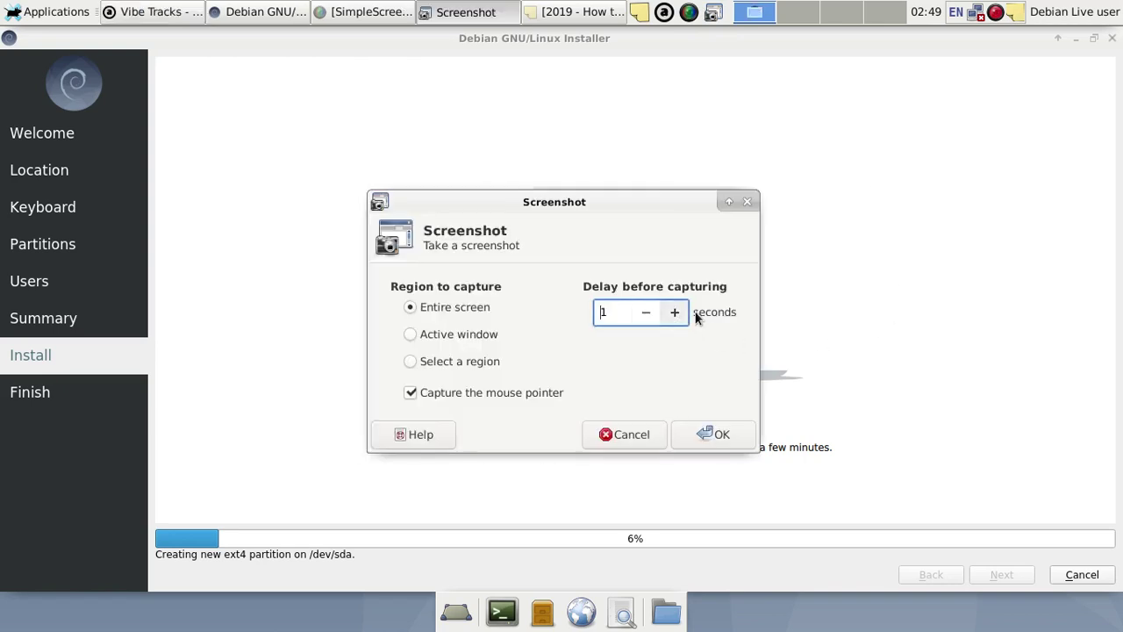
{"action": "left_click", "coordinate": [712, 433]}
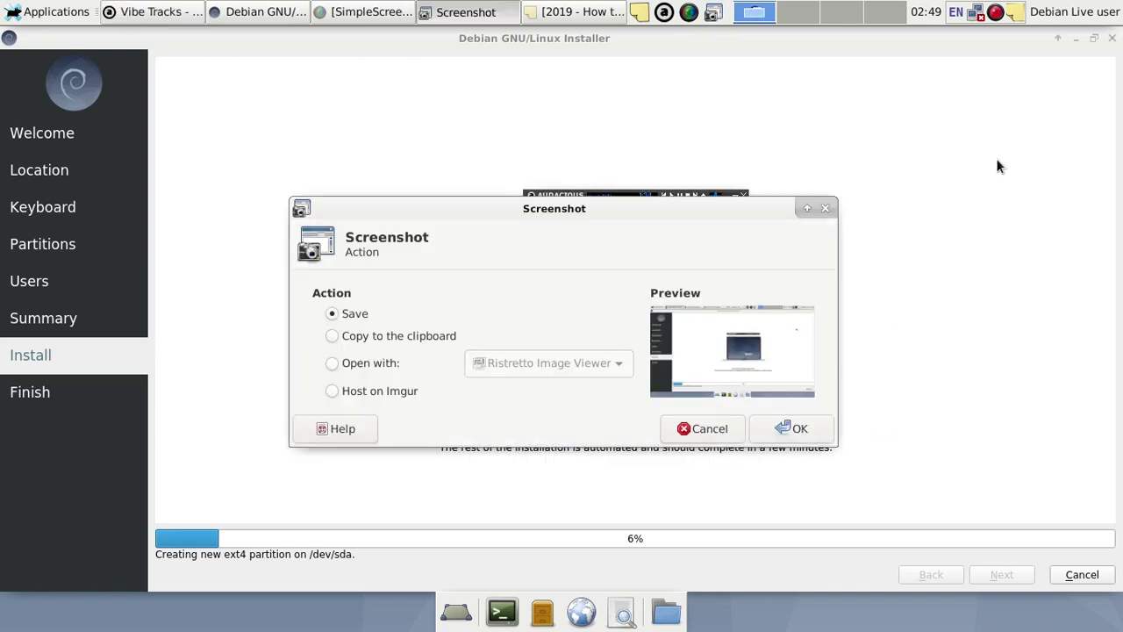
{"action": "key", "text": "Return"}
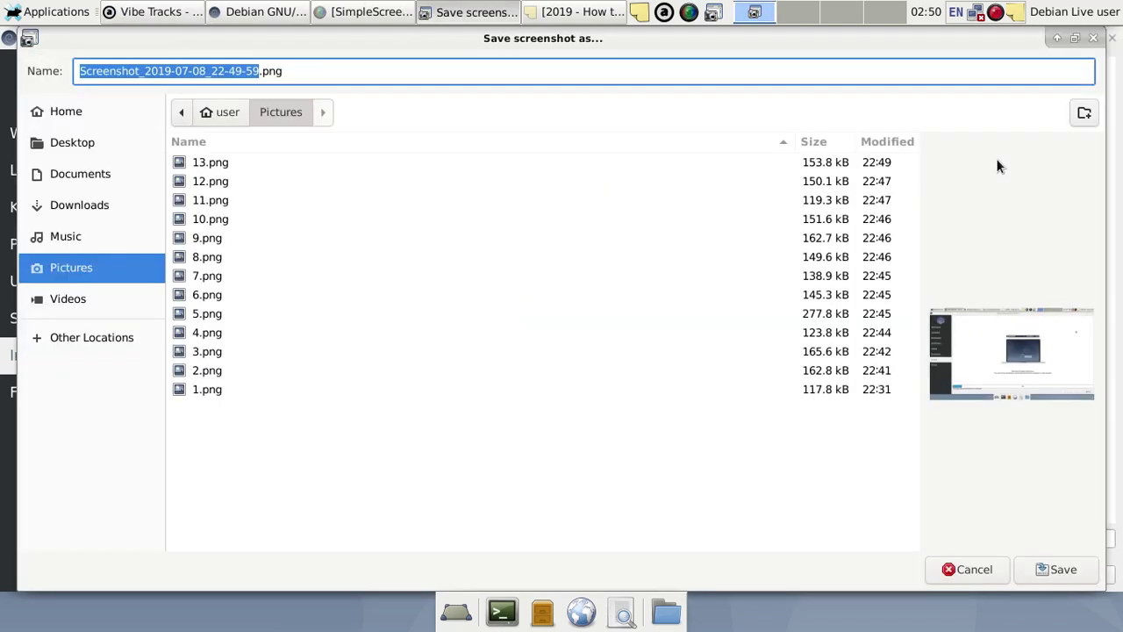
{"action": "type", "text": "14"}
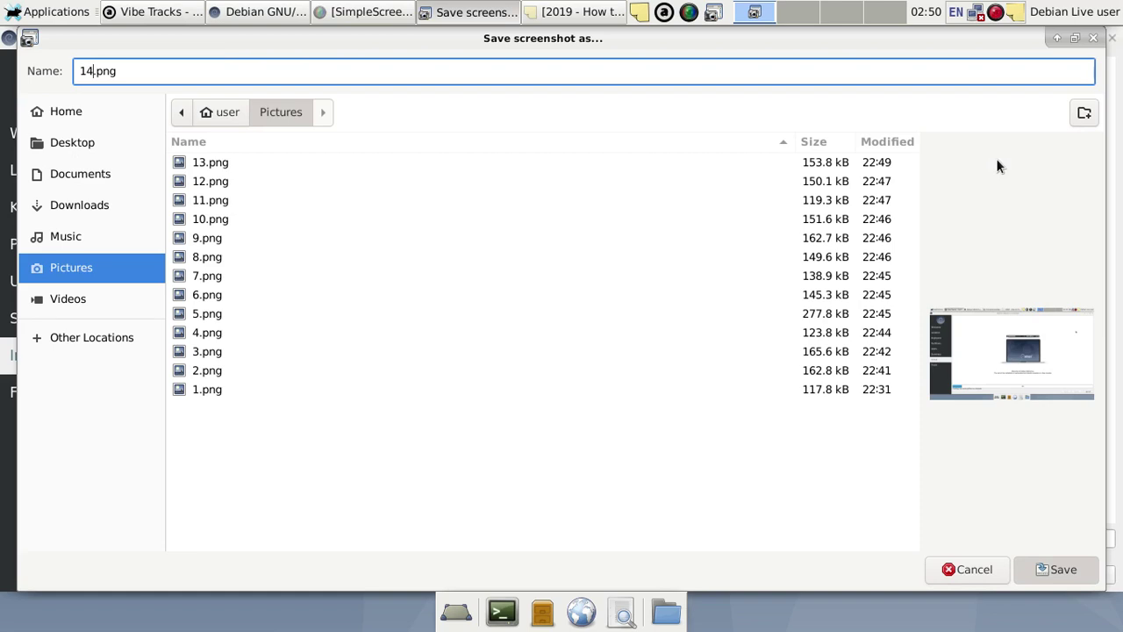
{"action": "key", "text": "Return"}
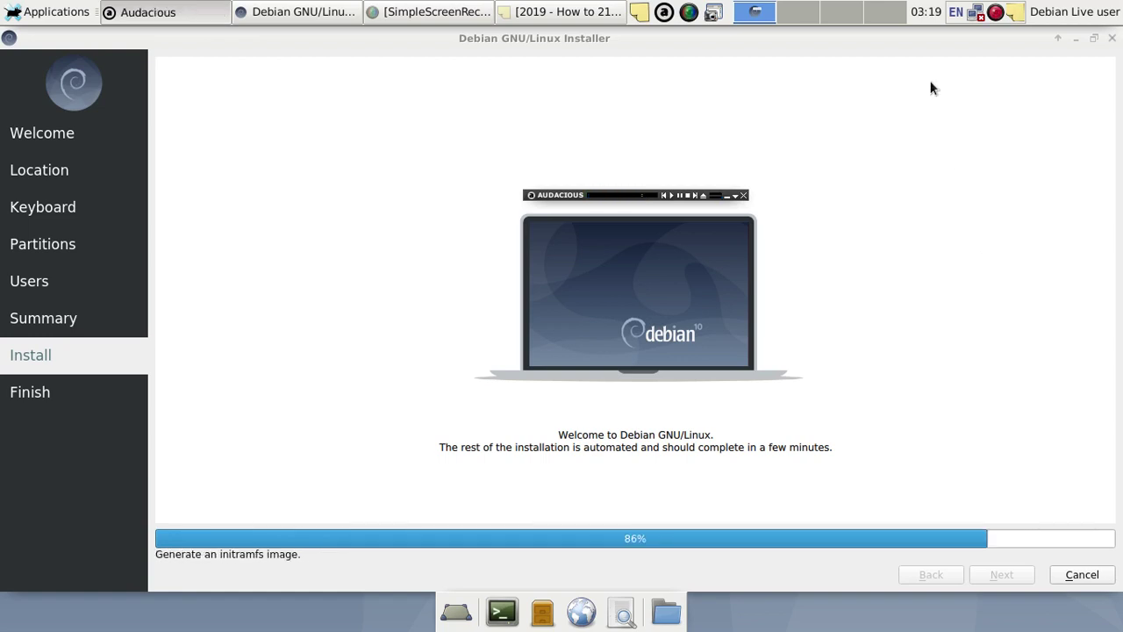
Start playback in the Audacious player and move it up to just beneath the installer window's title.
{"action": "left_click", "coordinate": [671, 195]}
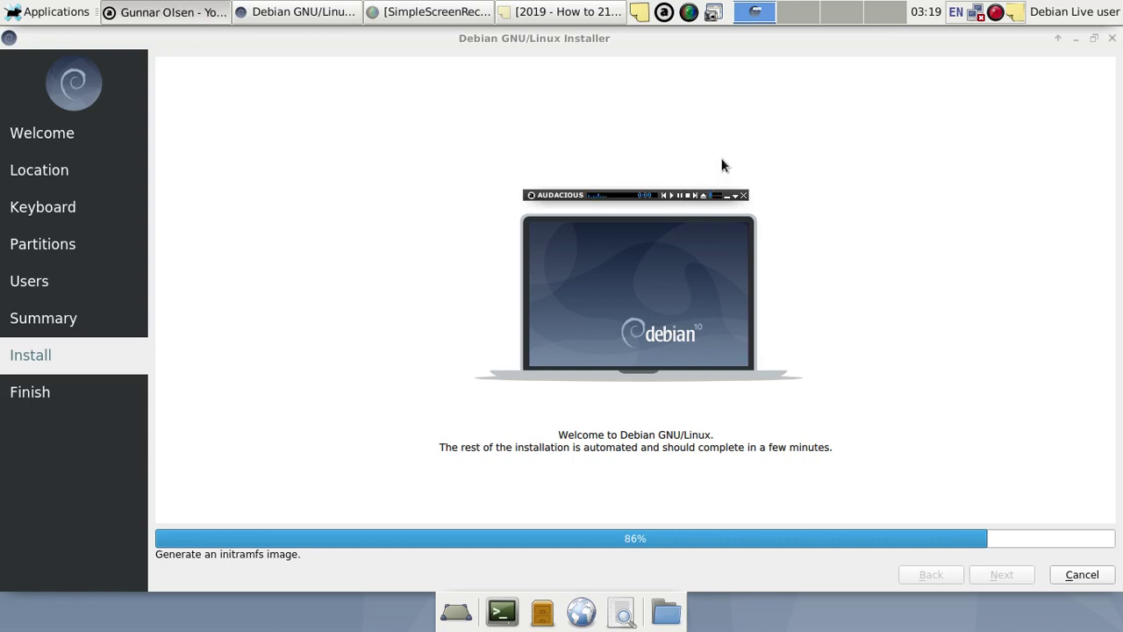
{"action": "left_click_drag", "start_coordinate": [559, 198], "coordinate": [551, 69]}
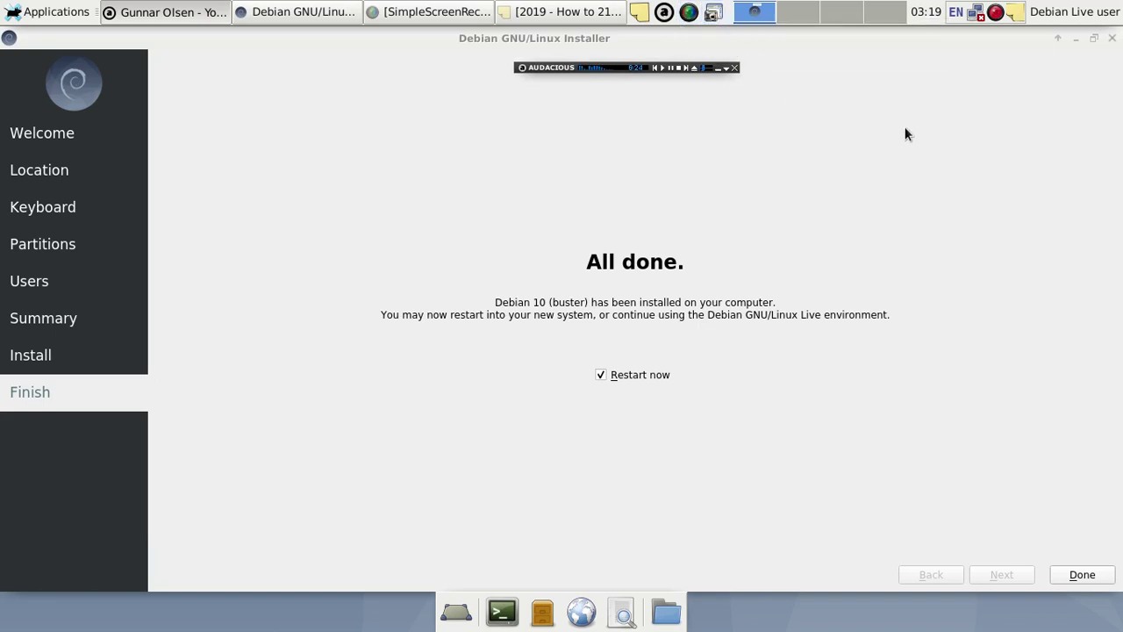
Save a capture of the entire screen with the installer's Finish page as 15.png in Pictures.
{"action": "key", "text": "Print"}
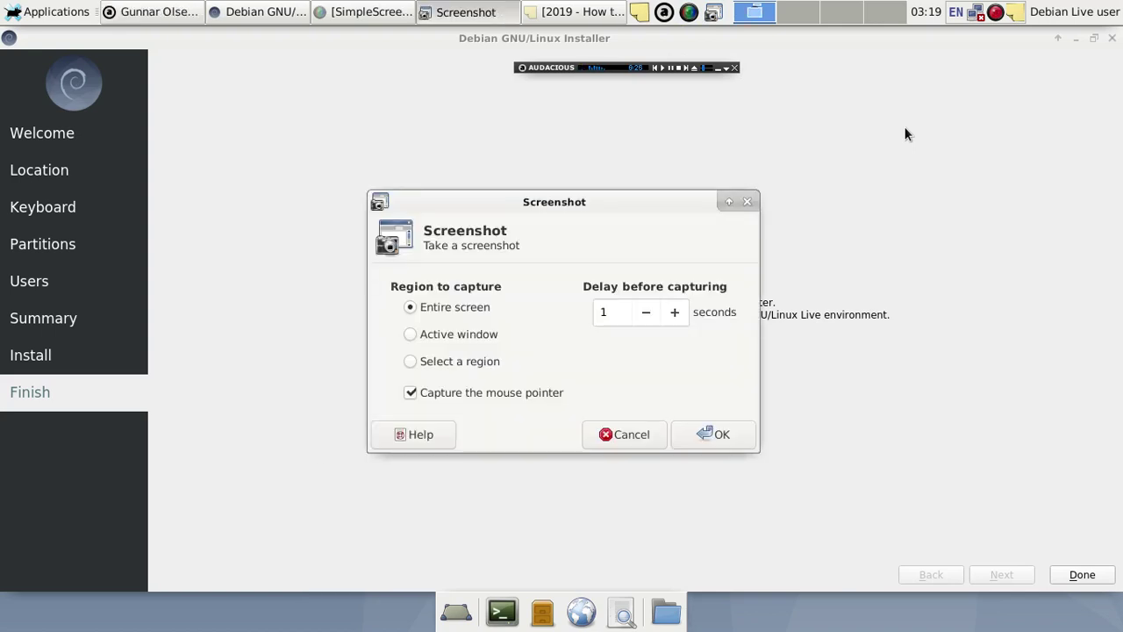
{"action": "left_click", "coordinate": [714, 433]}
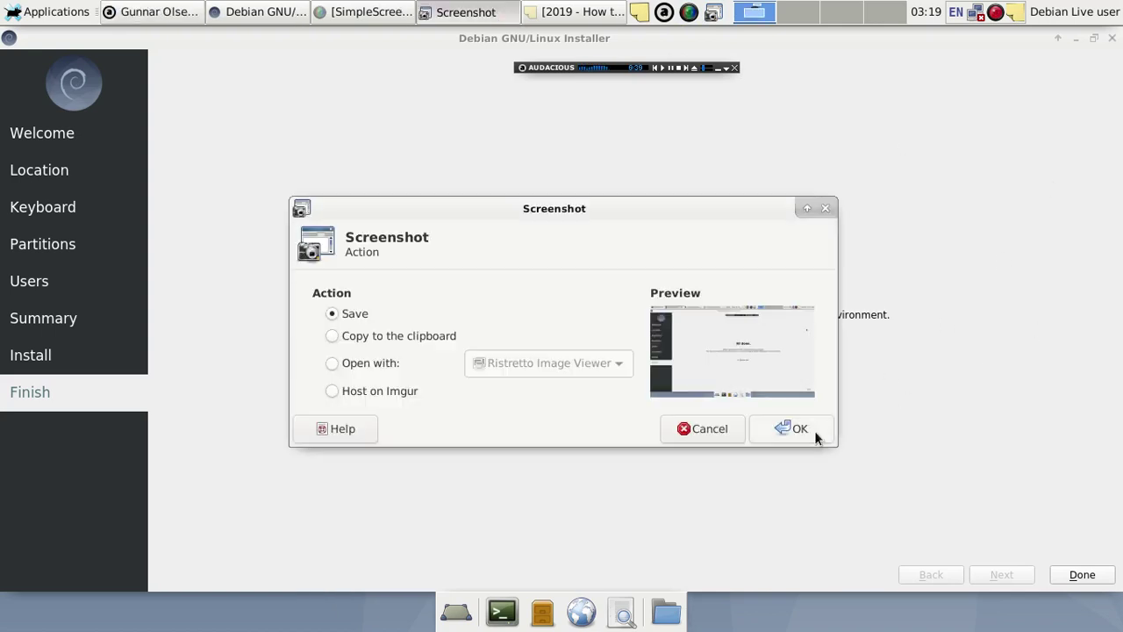
{"action": "left_click", "coordinate": [814, 430]}
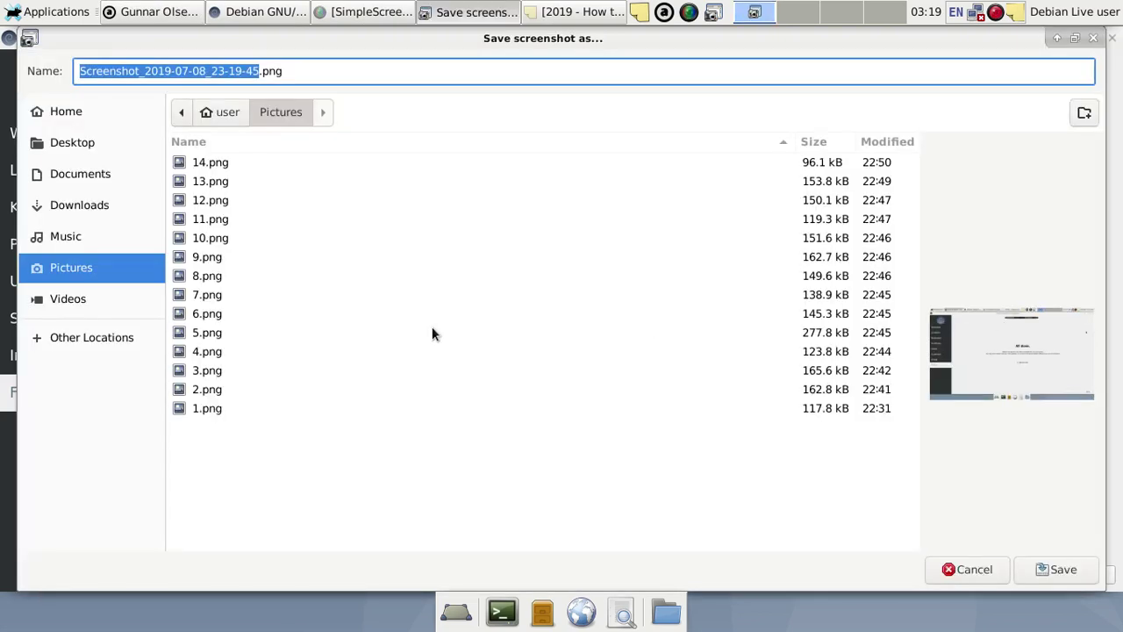
{"action": "type", "text": "15"}
{"action": "left_click", "coordinate": [1059, 570]}
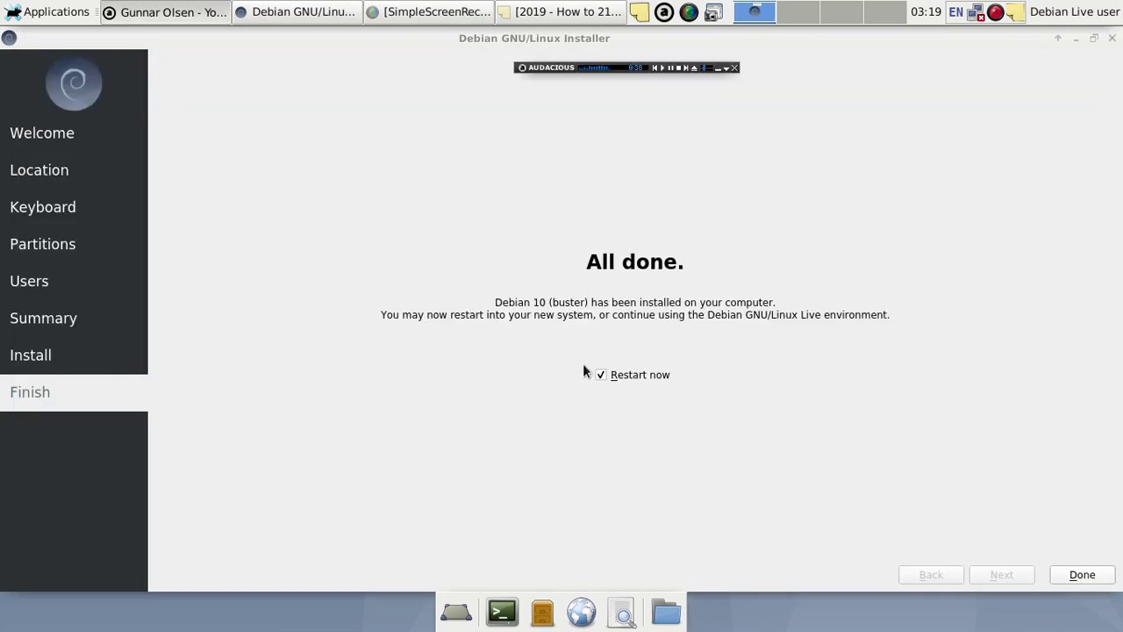
Turn off the Restart now option and finish the installer, staying in the live environment.
{"action": "left_click", "coordinate": [600, 375]}
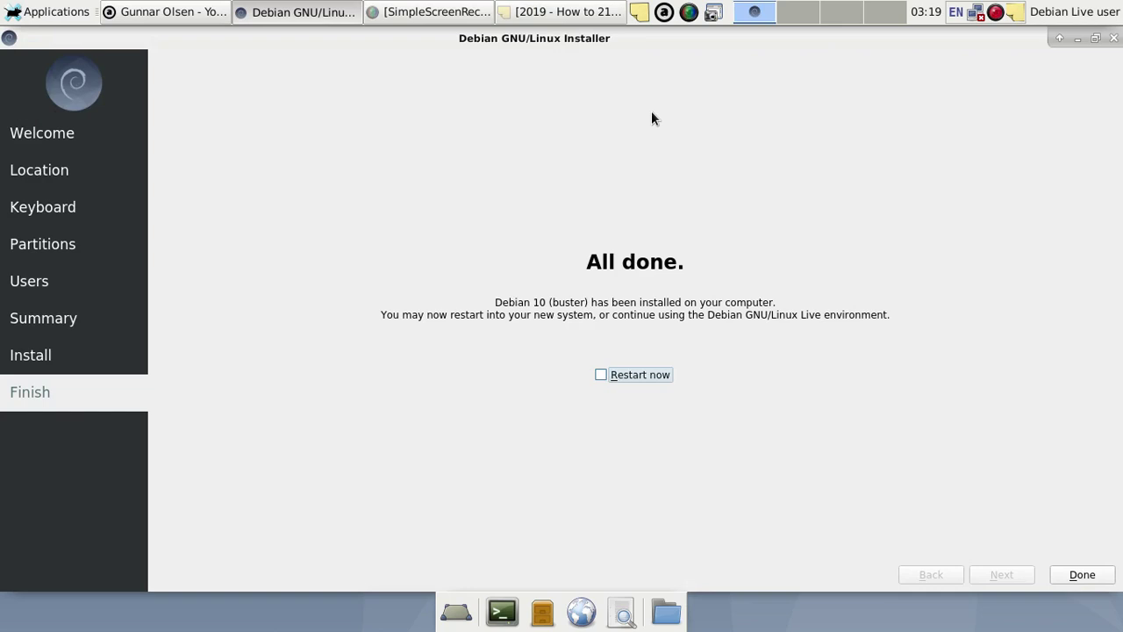
{"action": "left_click", "coordinate": [1093, 580]}
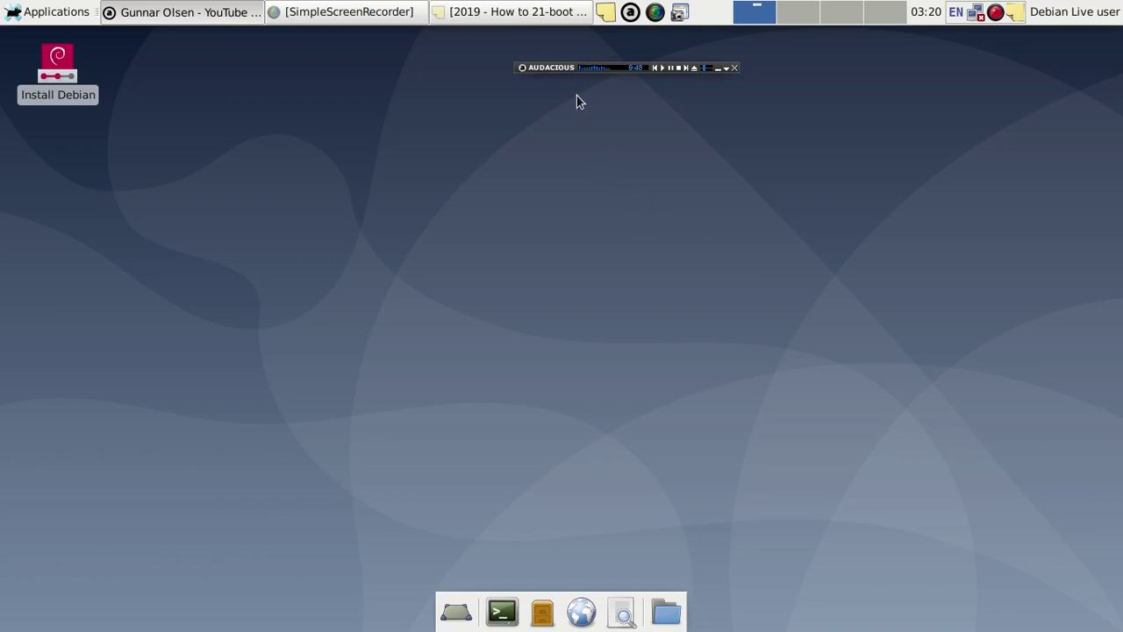
Bring up the "2019 - How to 21-boot Debian 10 Xfce" note and place the Audacious player just above it.
{"action": "left_click_drag", "start_coordinate": [552, 68], "coordinate": [914, 54]}
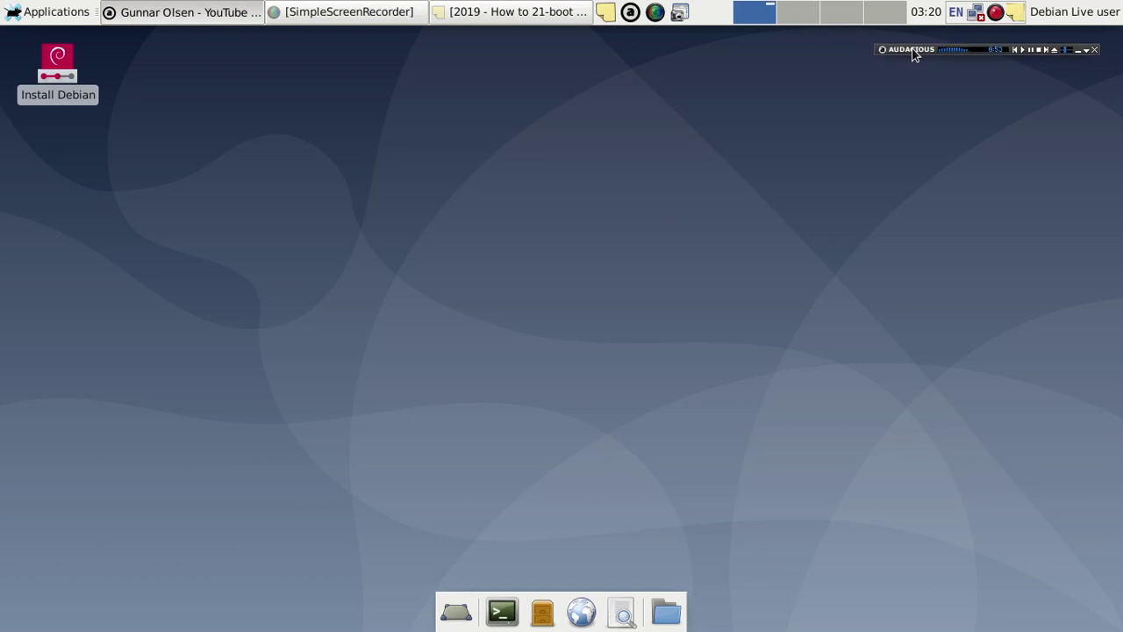
{"action": "left_click", "coordinate": [497, 13]}
{"action": "left_click_drag", "start_coordinate": [920, 48], "coordinate": [878, 49]}
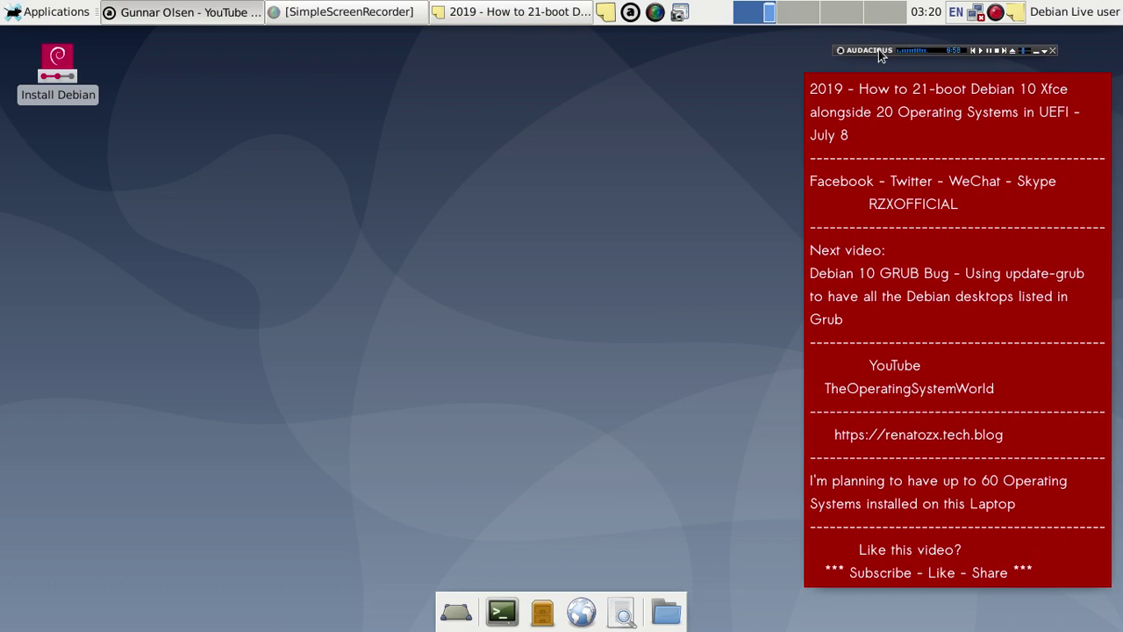